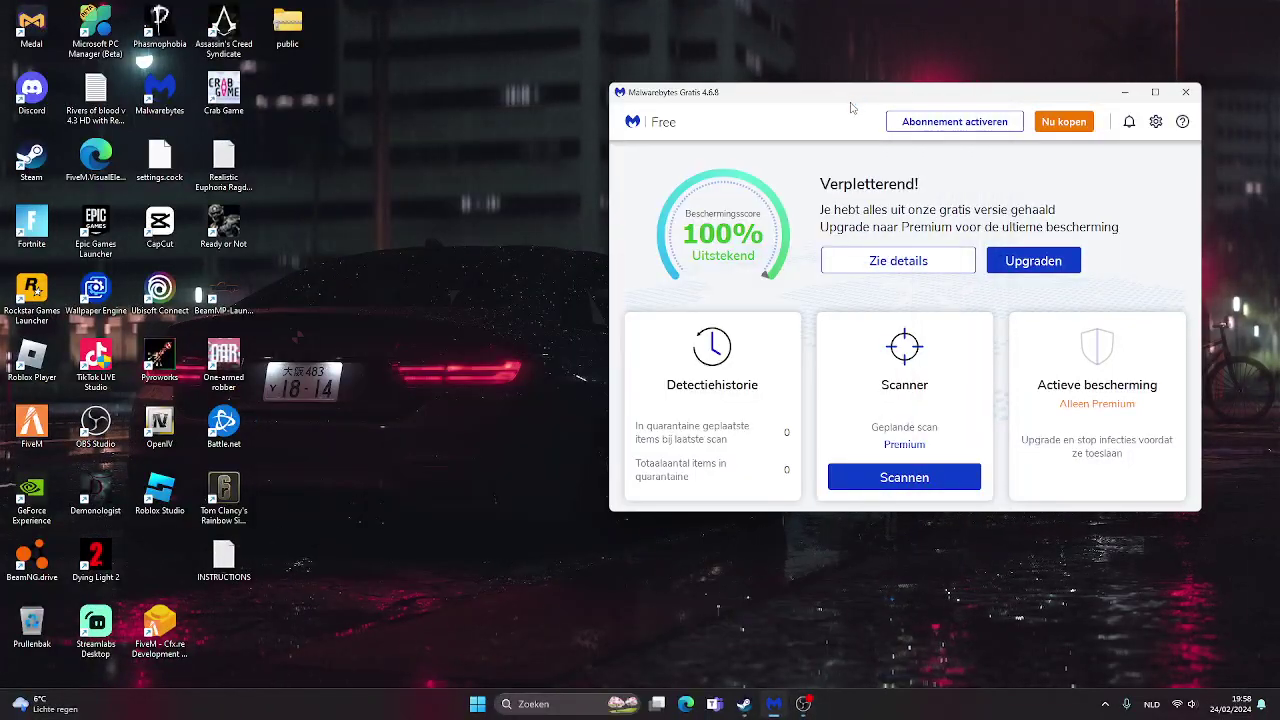
Reposition the Malwarebytes dashboard window and move the INSTRUCTIONS icon one column left
left_click_drag(851, 107, 762, 79)
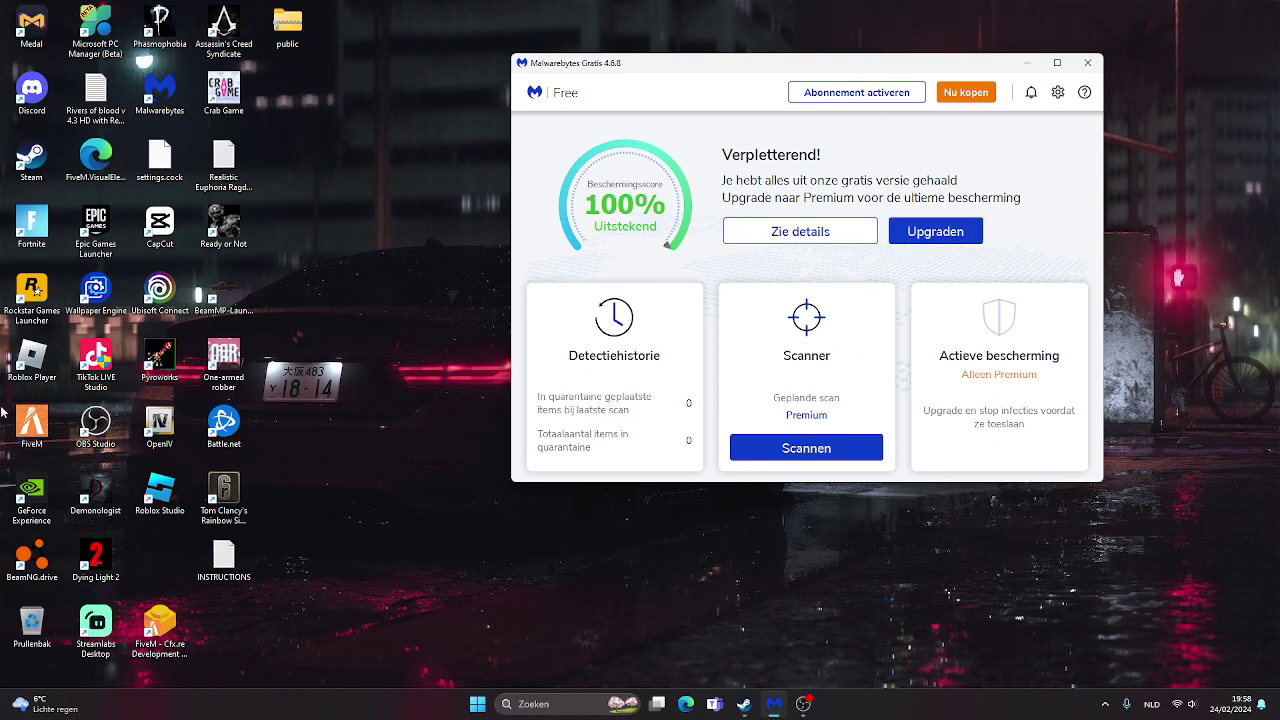
left_click_drag(223, 556, 160, 556)
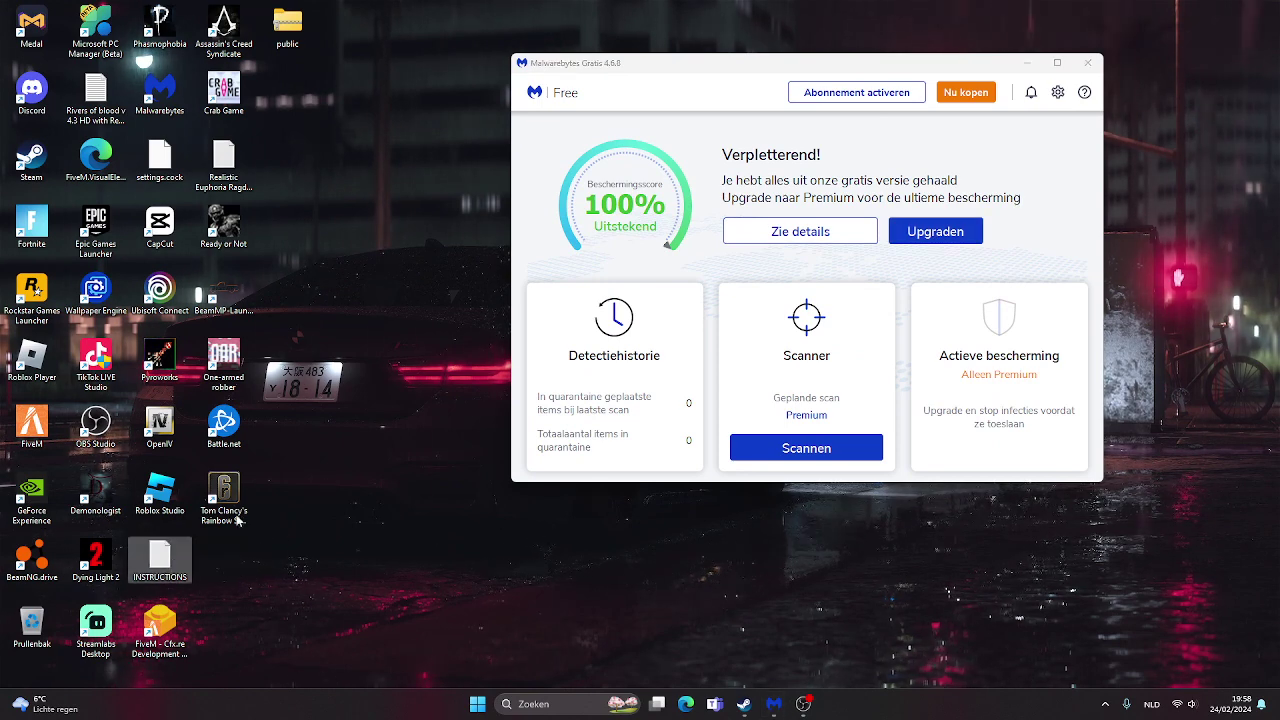
left_click_drag(929, 53, 927, 51)
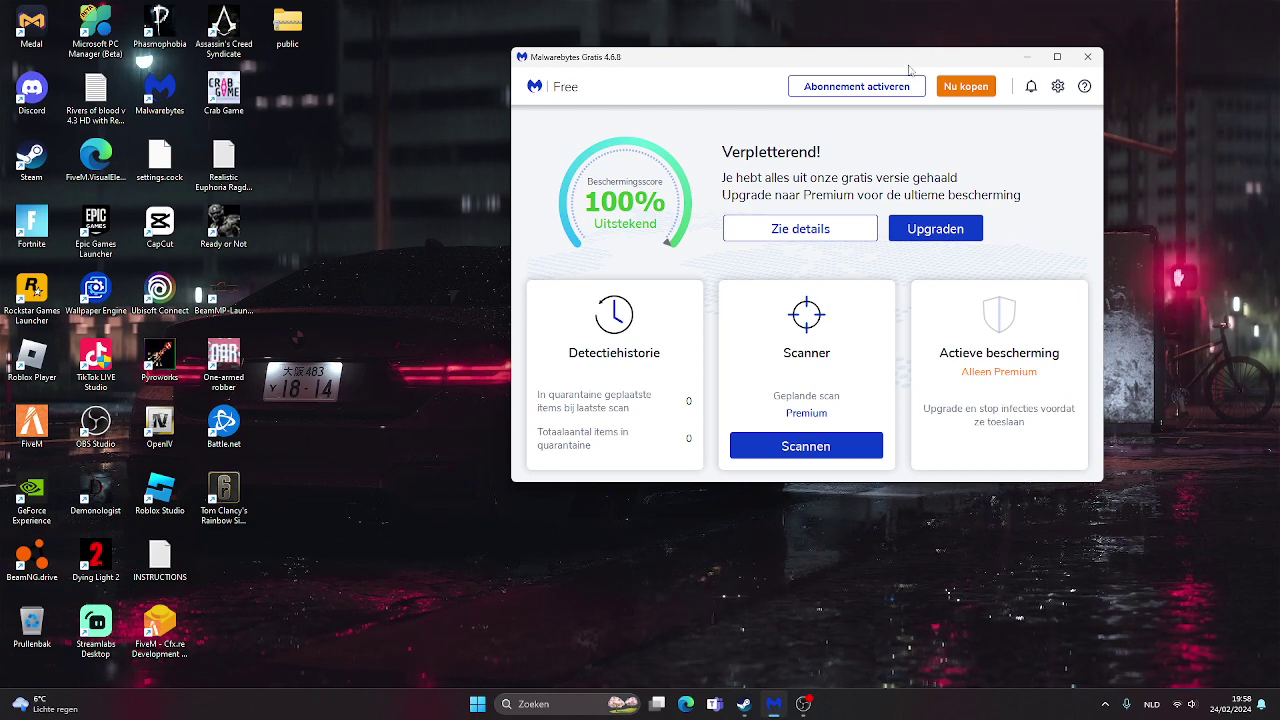
left_click_drag(895, 60, 906, 57)
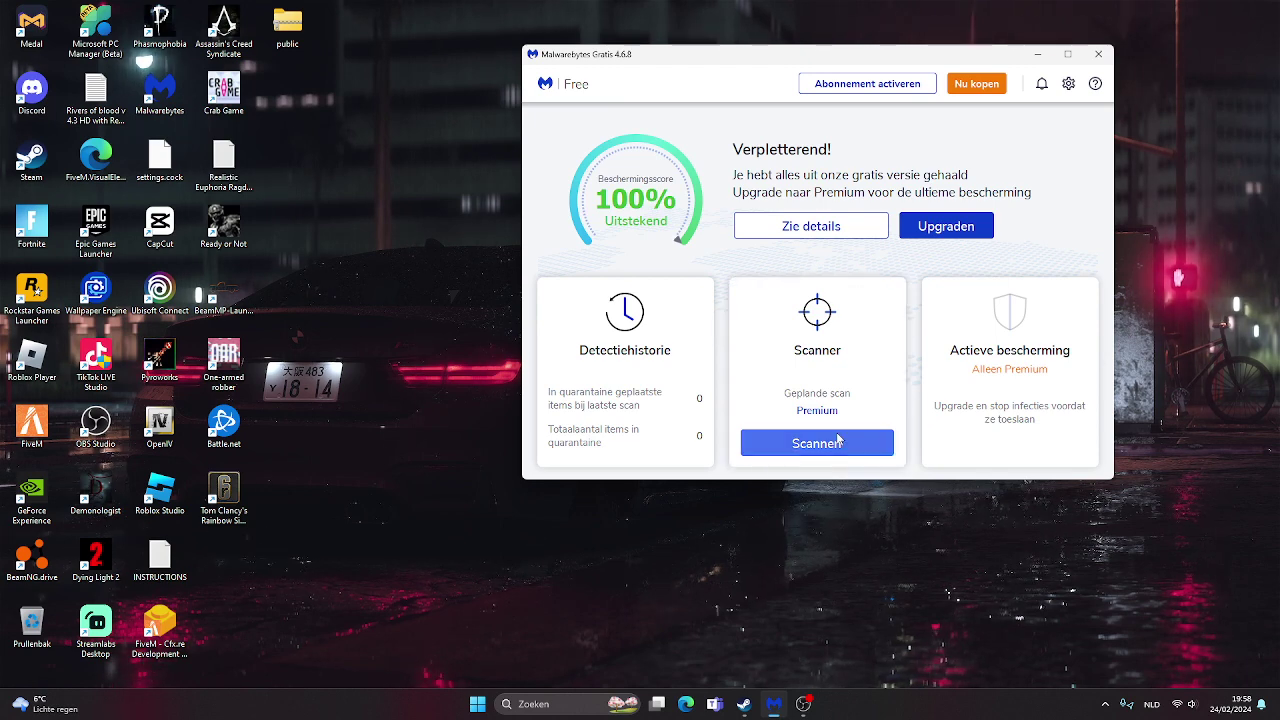
left_click_drag(669, 59, 660, 58)
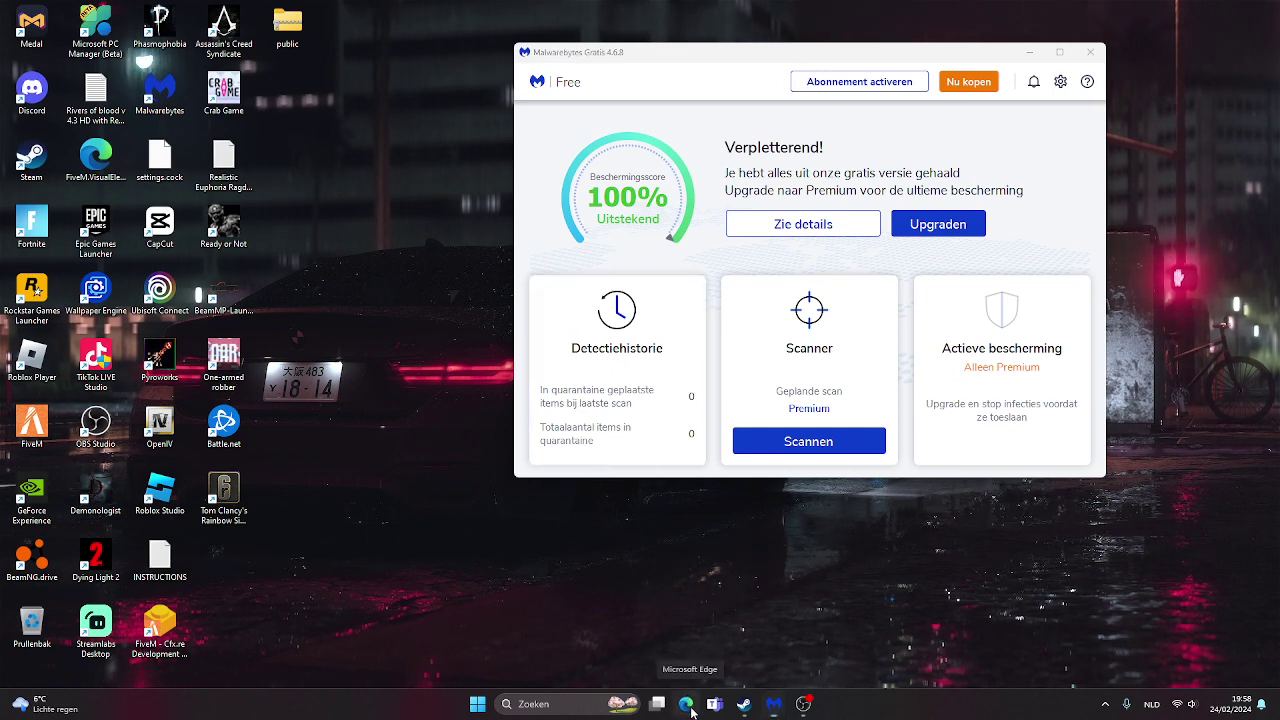
left_click(686, 704)
left_click(249, 33)
type("ma")
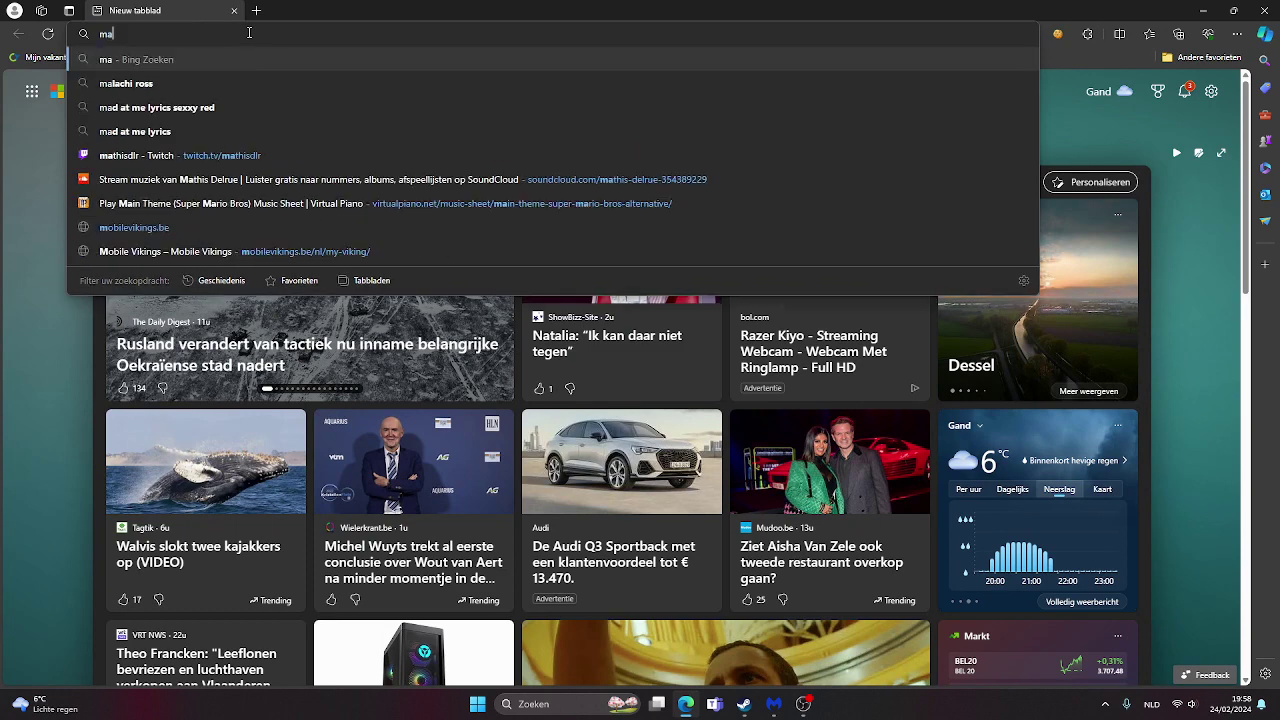
type("lware")
key("Return")
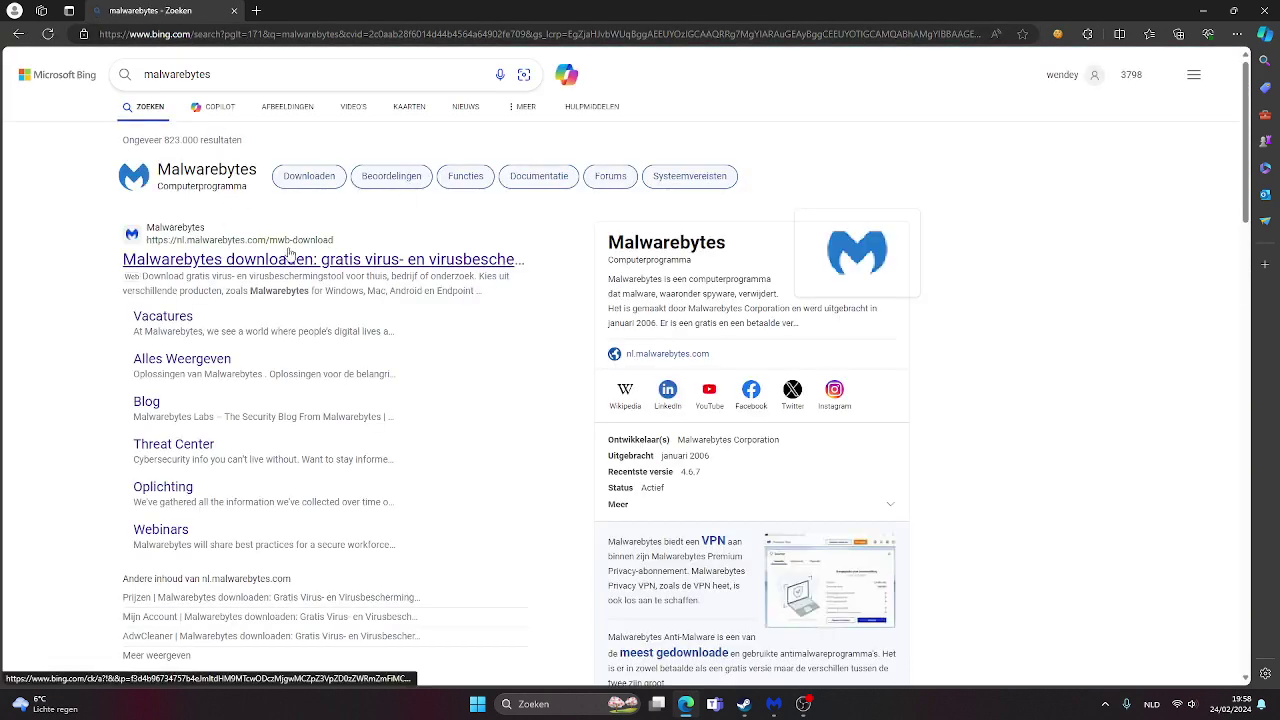
left_click(1264, 8)
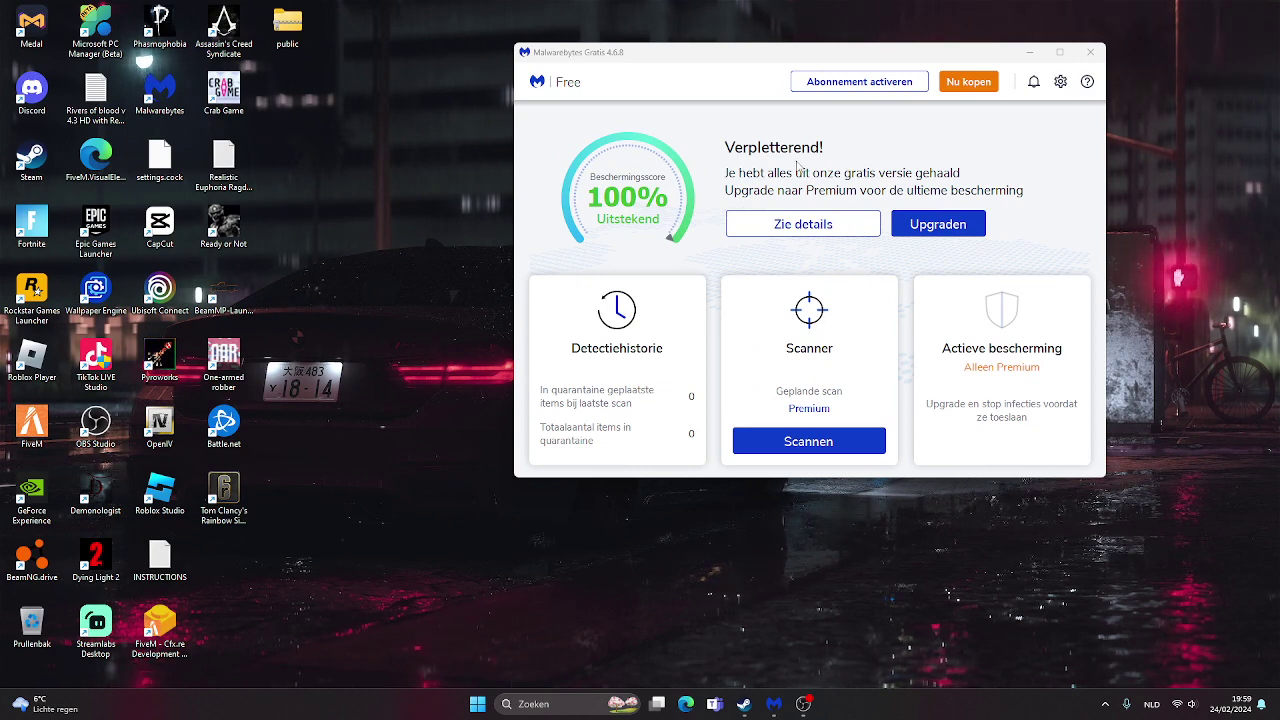
Start a threat scan with the Scanner card's Scannen button
left_click(795, 440)
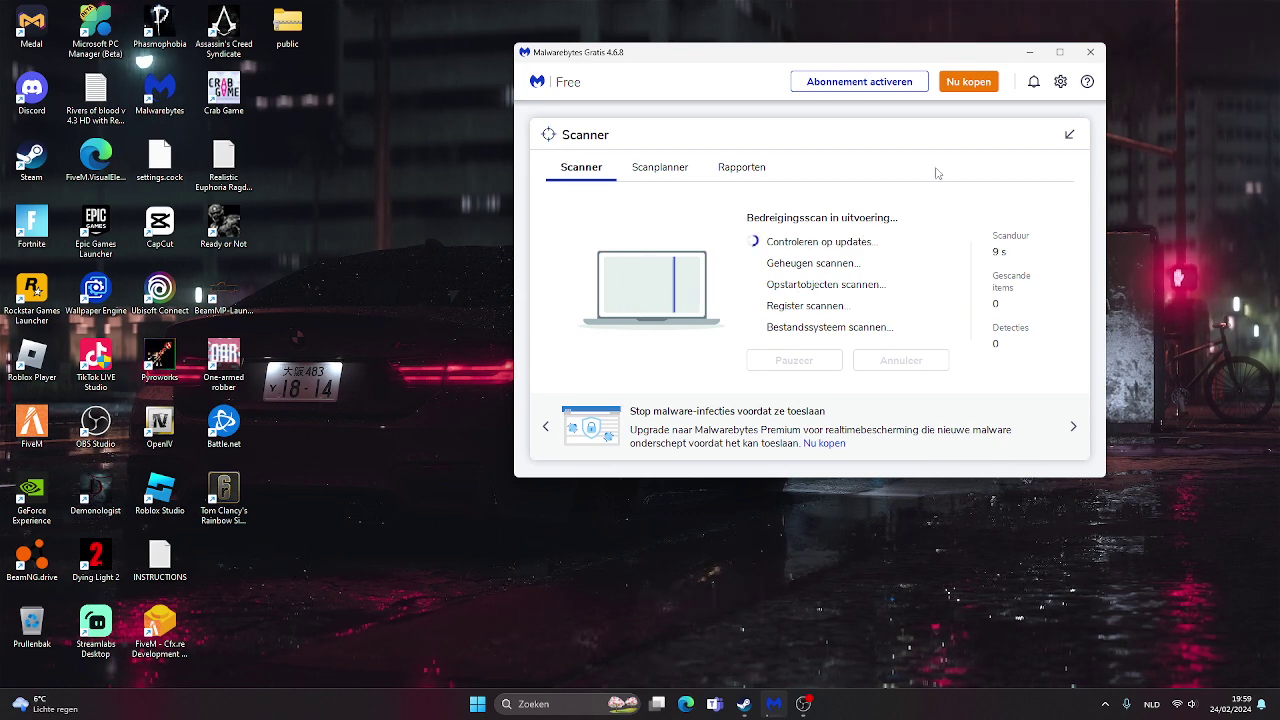
Review the past scan reports: the three-detection one and the newest zero-detection one
left_click(741, 167)
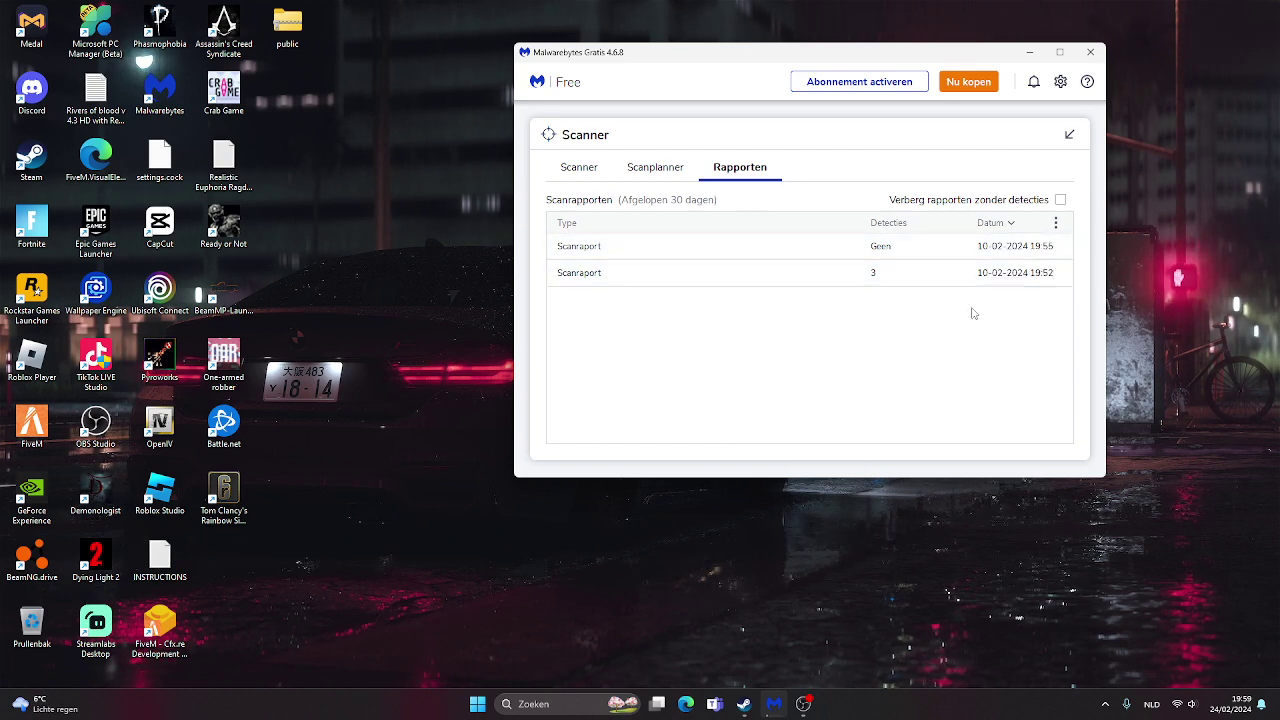
left_click(1015, 273)
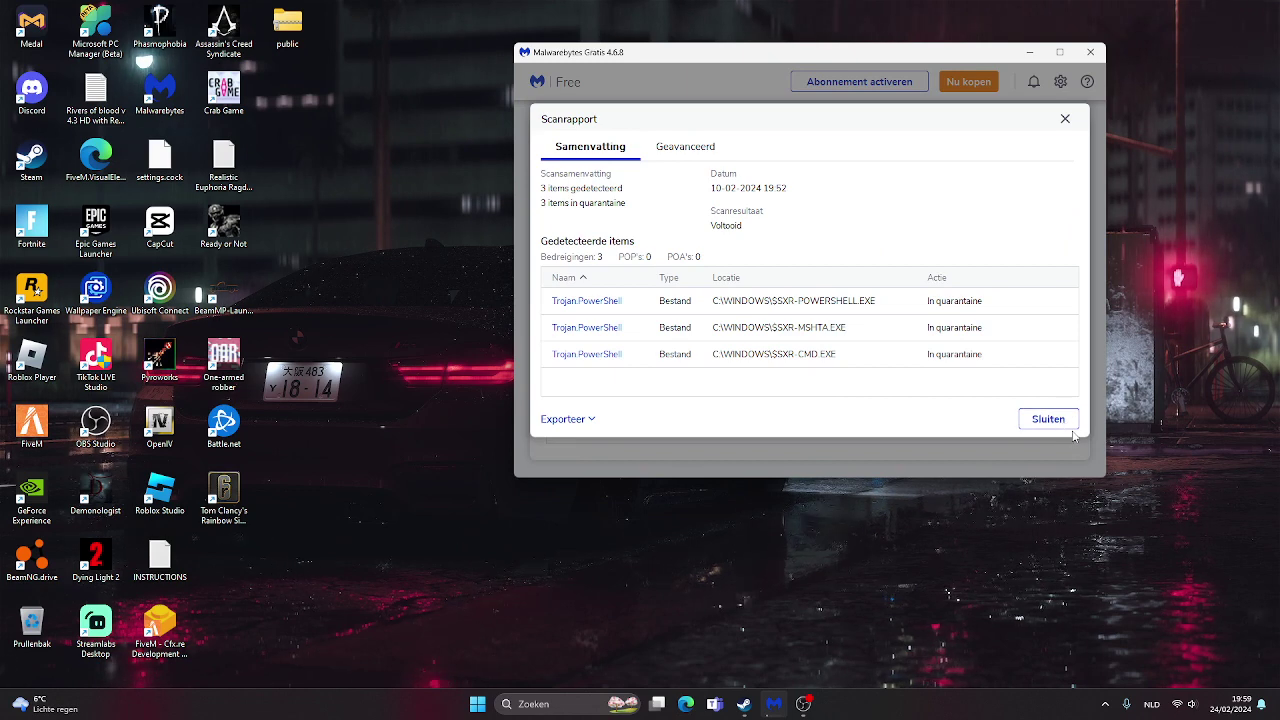
left_click(1062, 120)
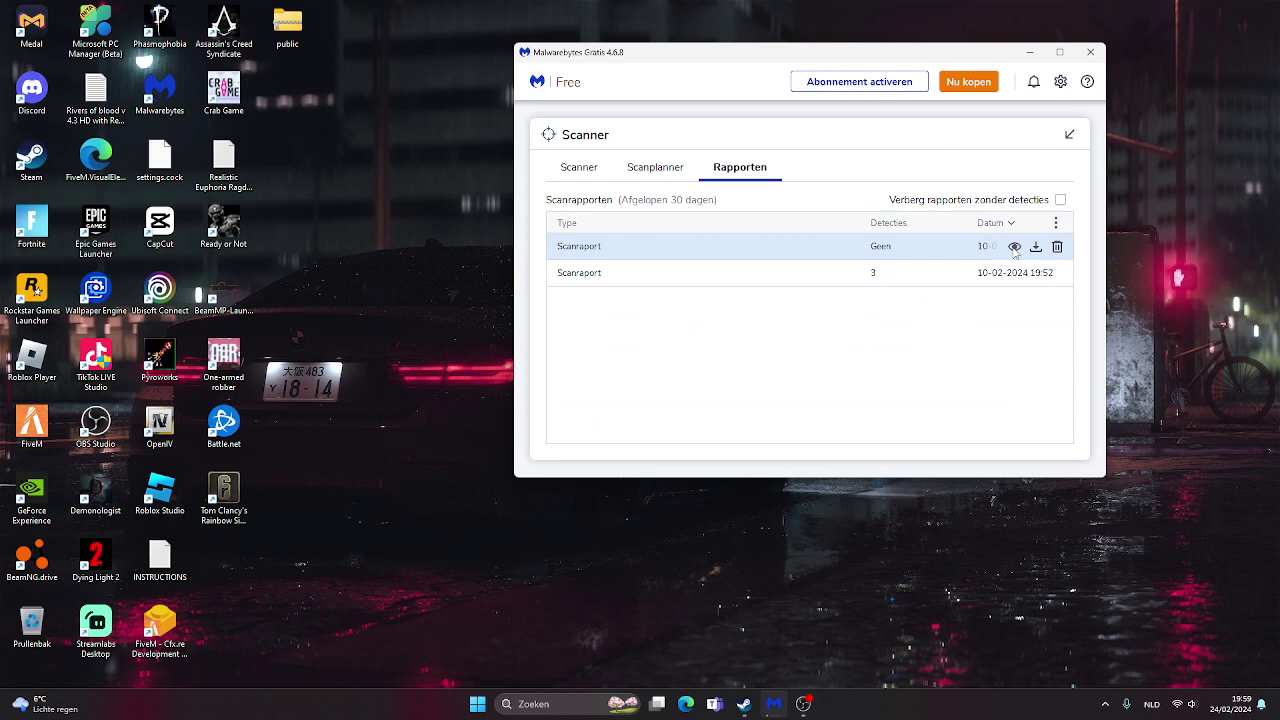
left_click(1014, 247)
left_click(963, 418)
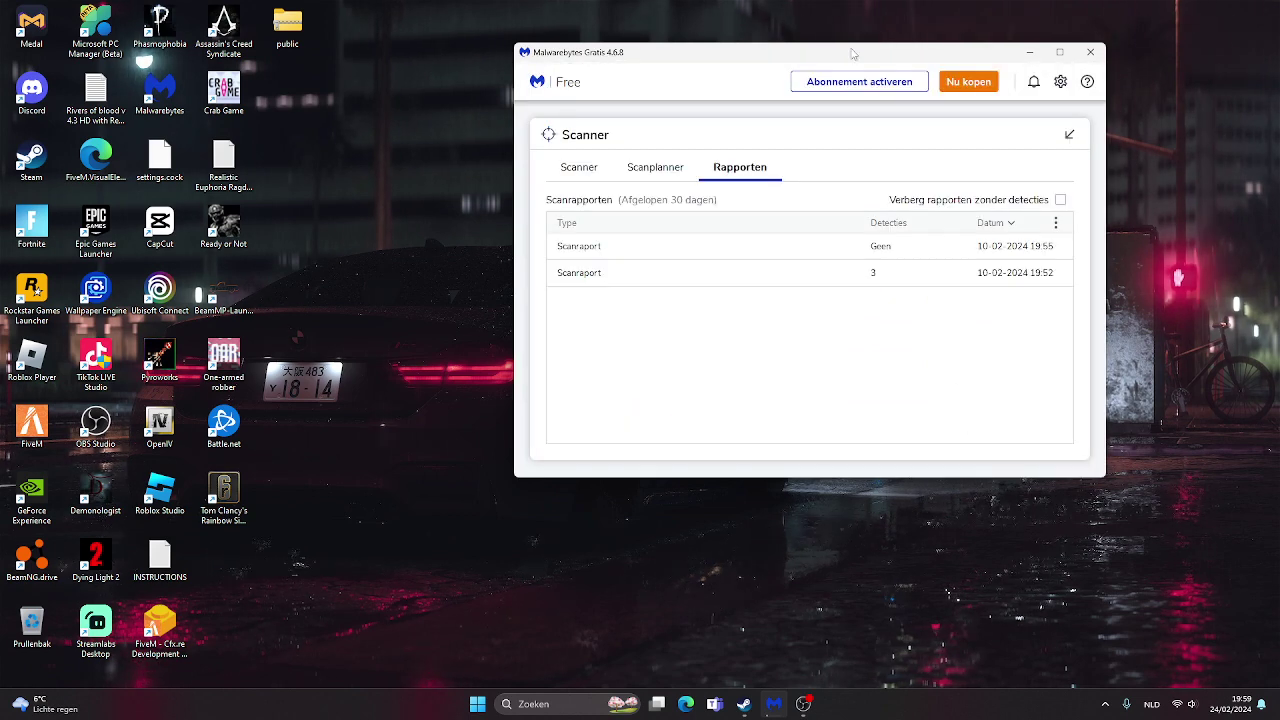
Check Scanplanner, return to the running scan, and move the PC Manager shortcut mid-desktop
left_click(658, 172)
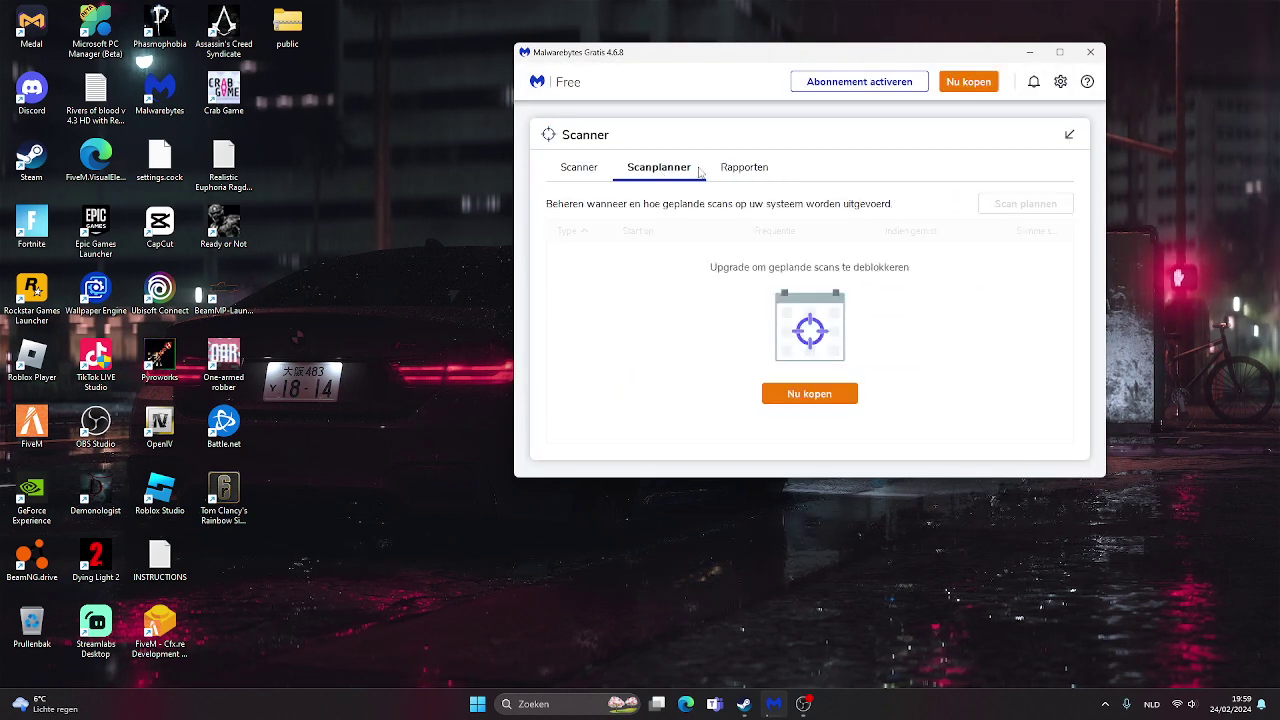
left_click(595, 174)
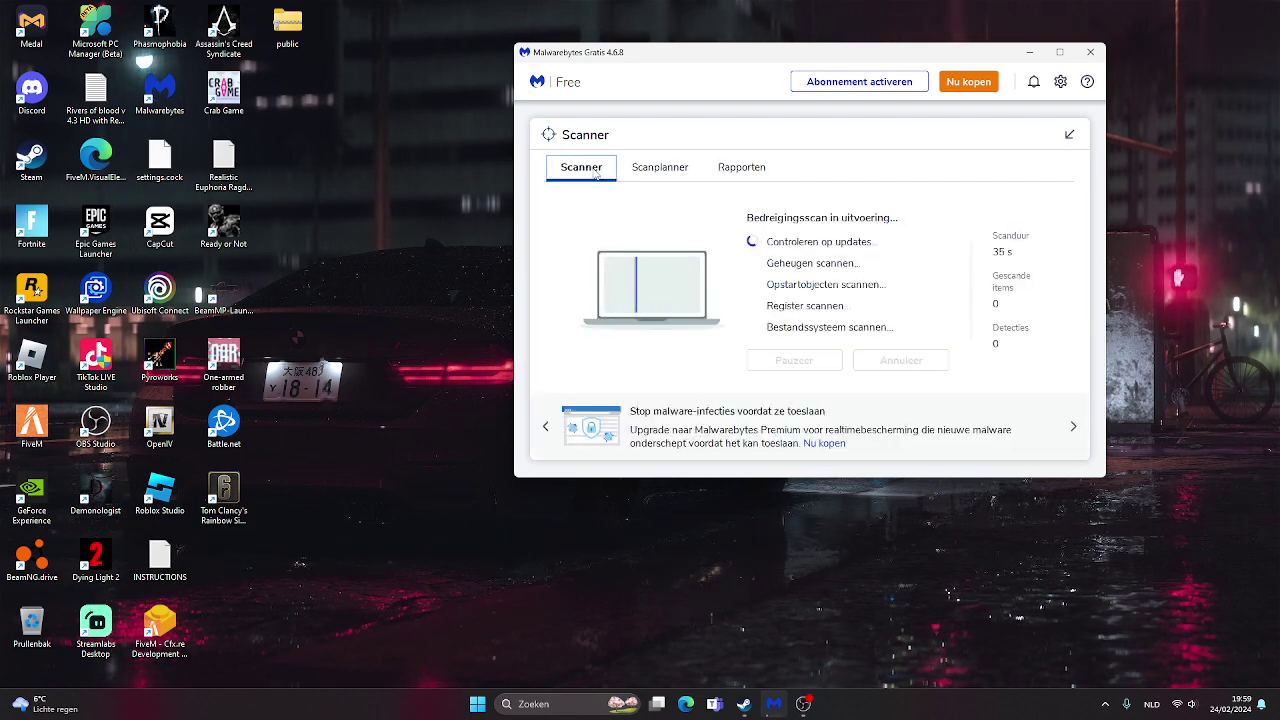
left_click_drag(661, 57, 764, 100)
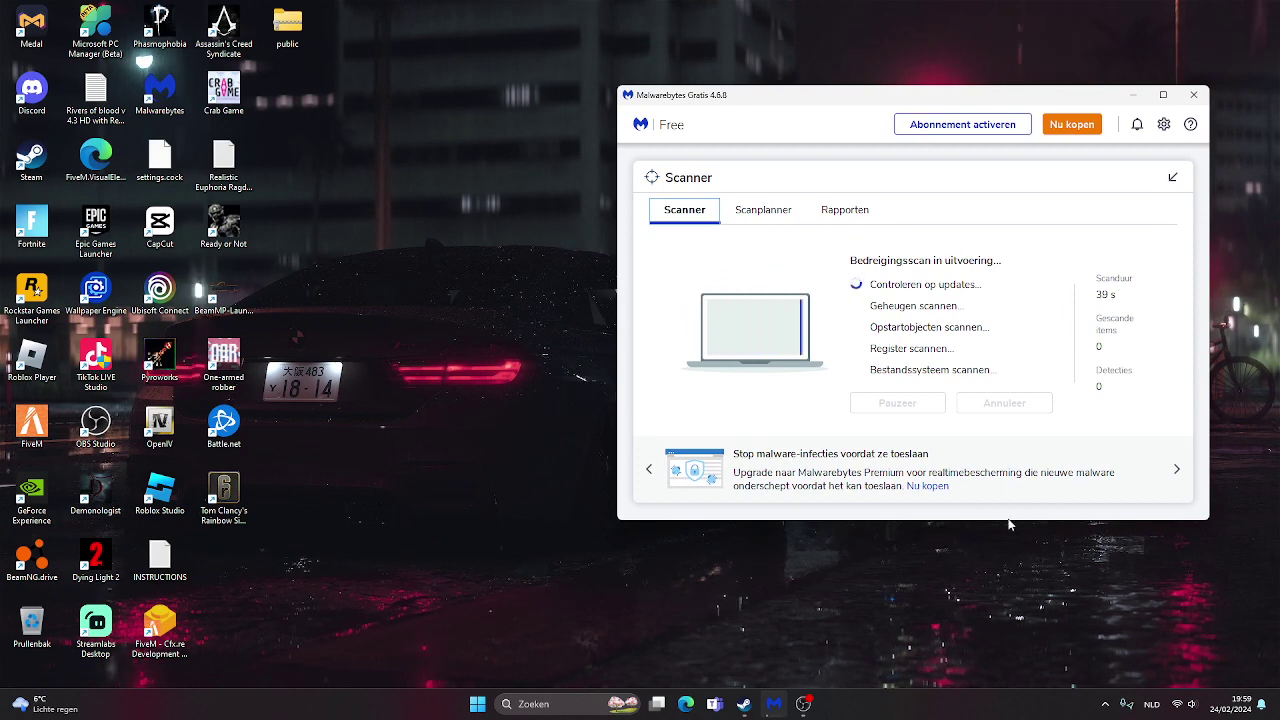
left_click_drag(835, 88, 922, 74)
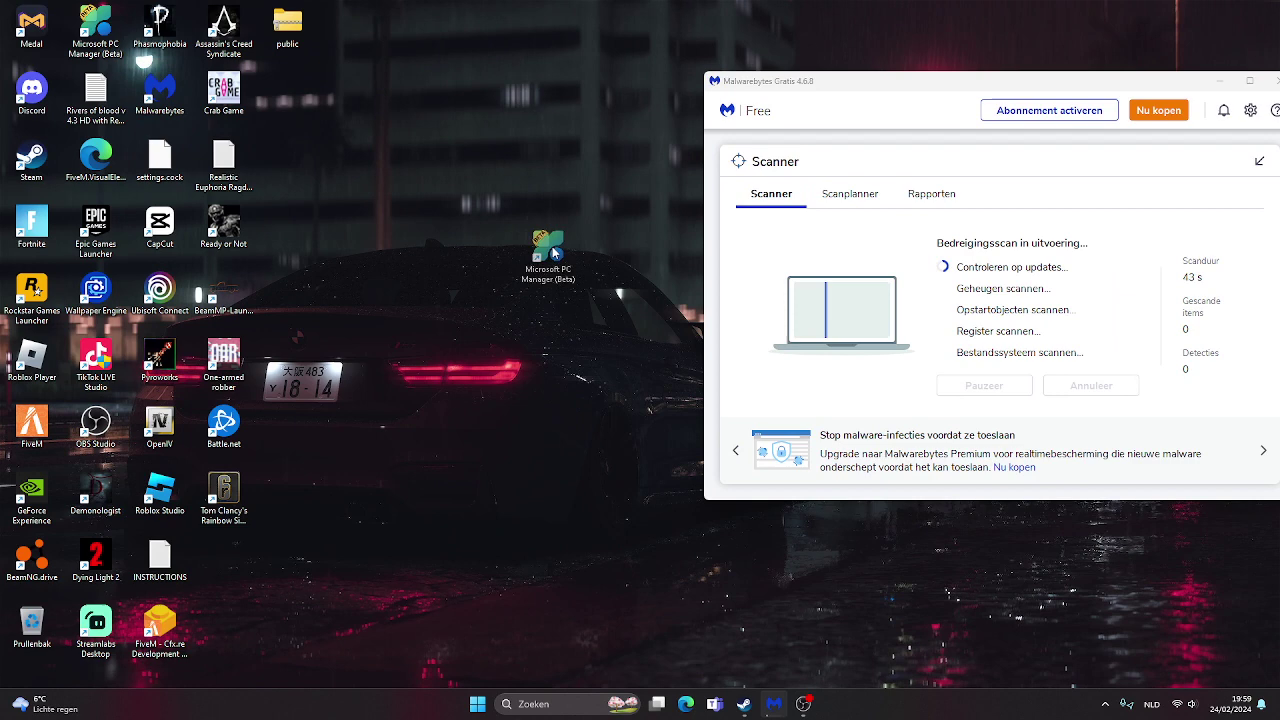
left_click_drag(224, 92, 541, 298)
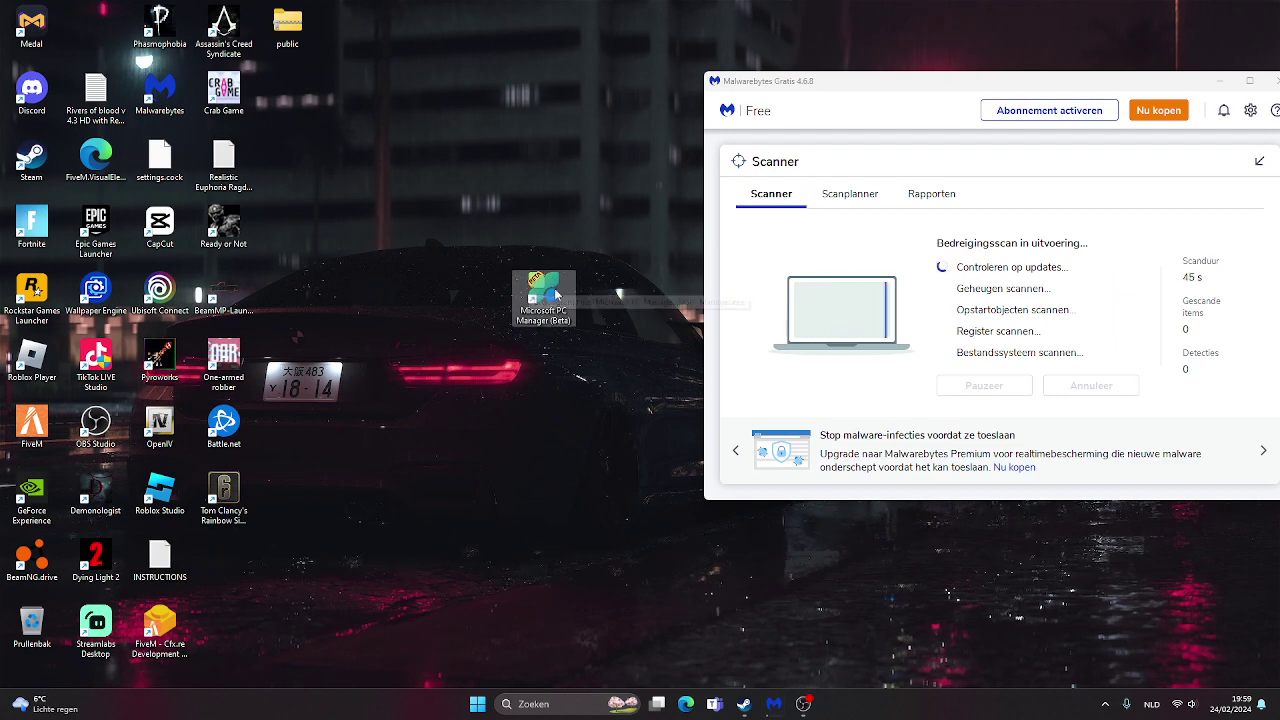
Launch PC Manager, boost to free 337MB of temporary files, and open Storage Management
double_click(543, 290)
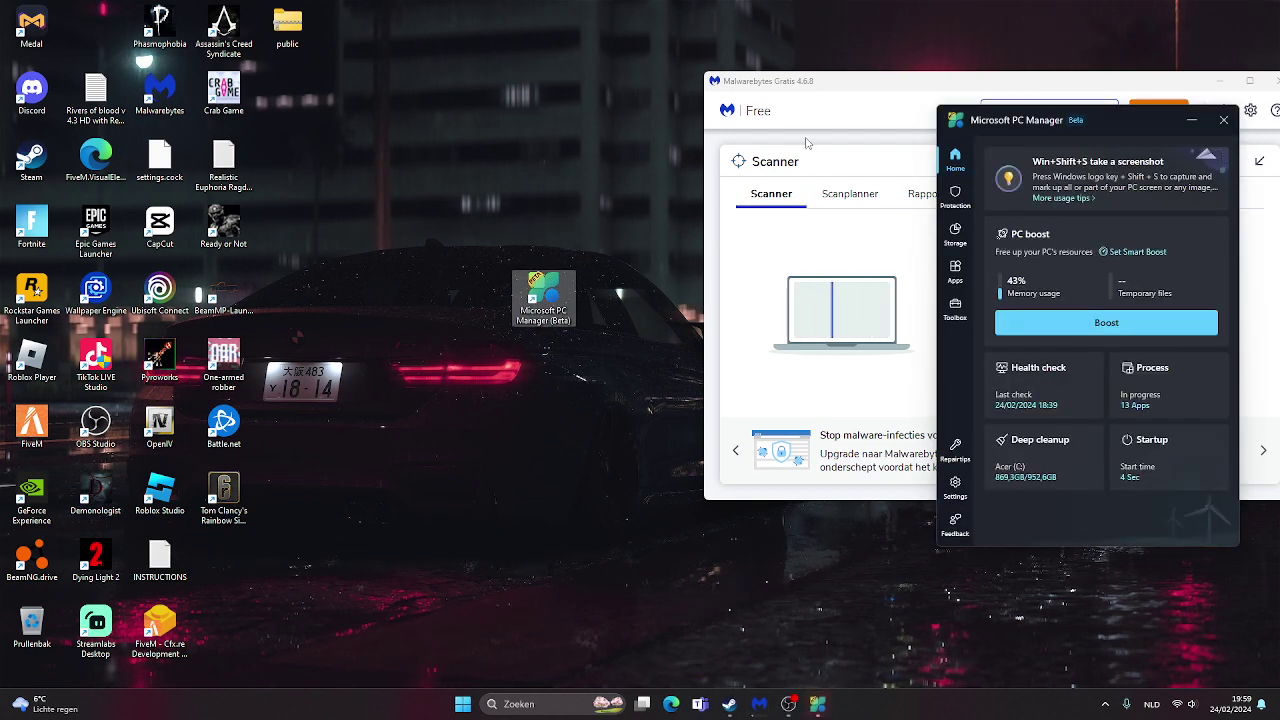
left_click_drag(1112, 124, 920, 76)
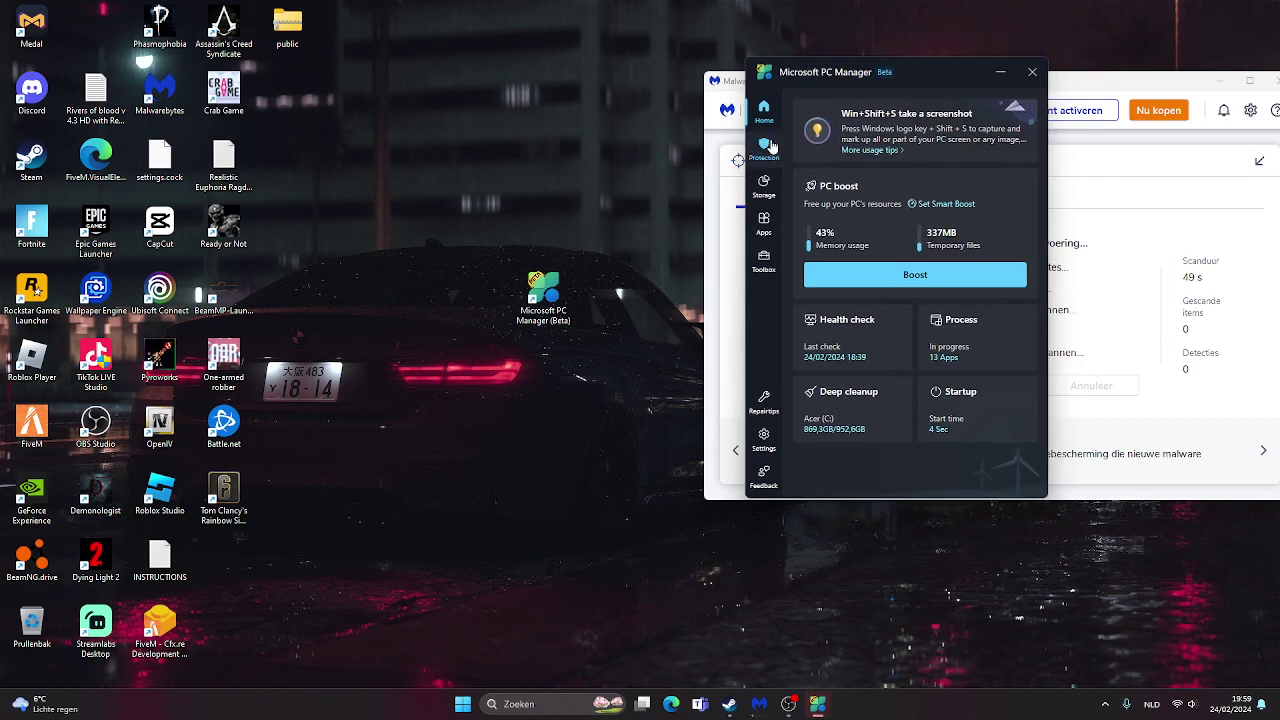
left_click(878, 276)
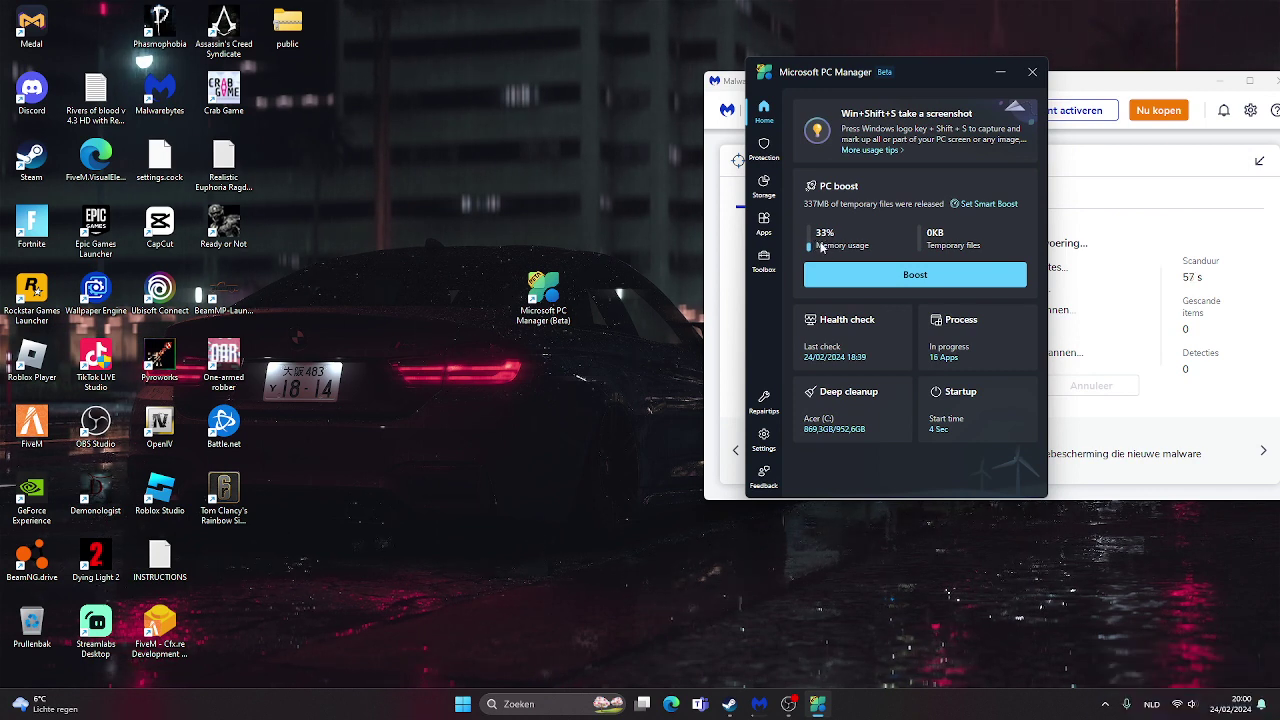
left_click(765, 186)
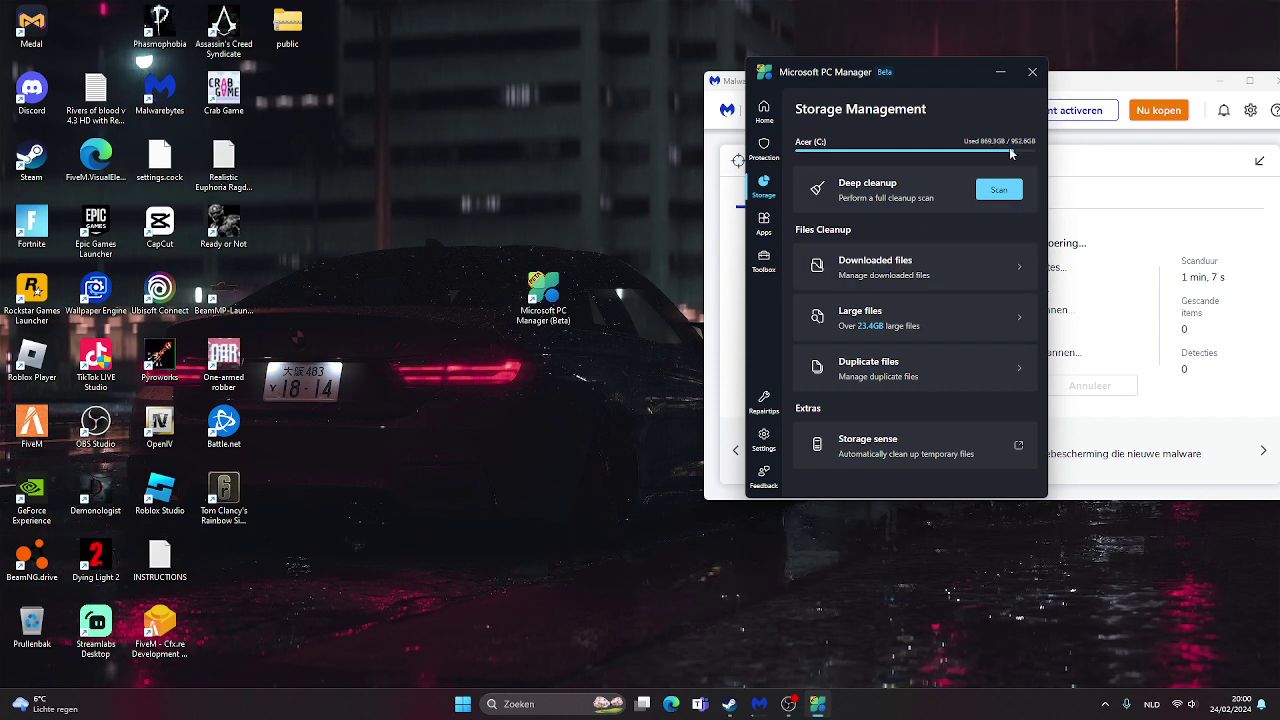
Browse through the Large files list on the drive, then close it
left_click(890, 327)
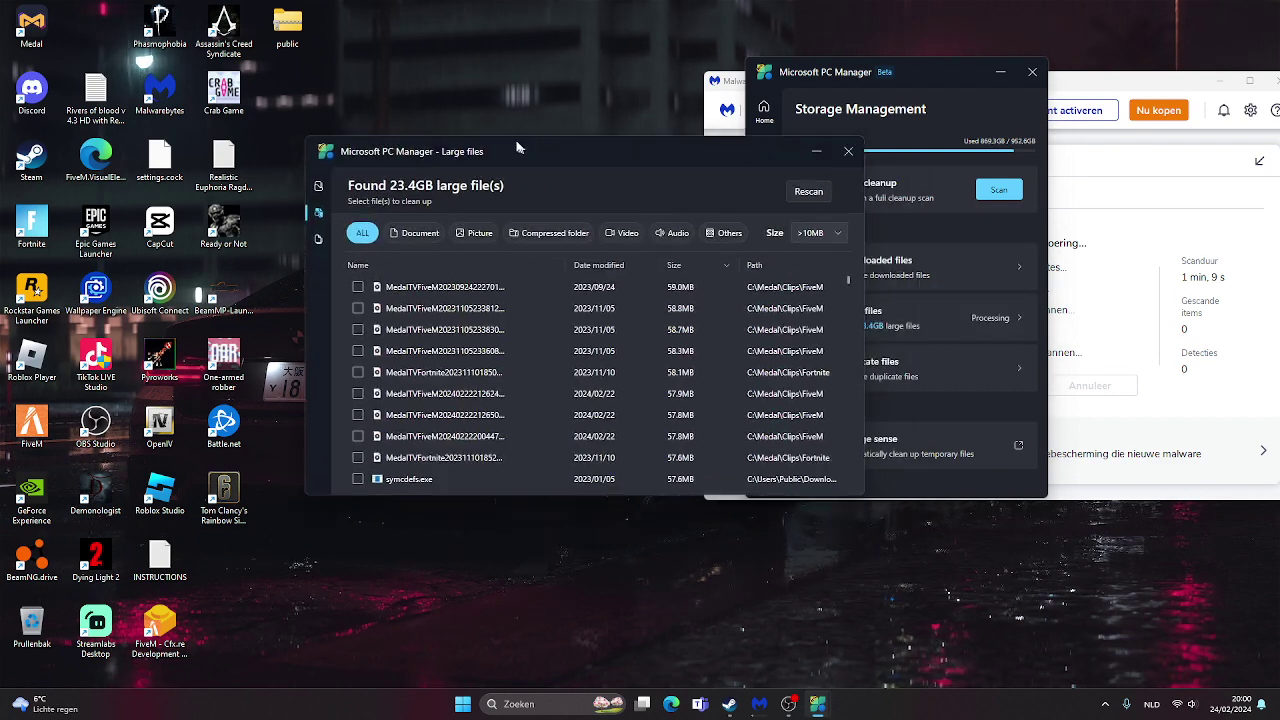
mouse_move(440, 278)
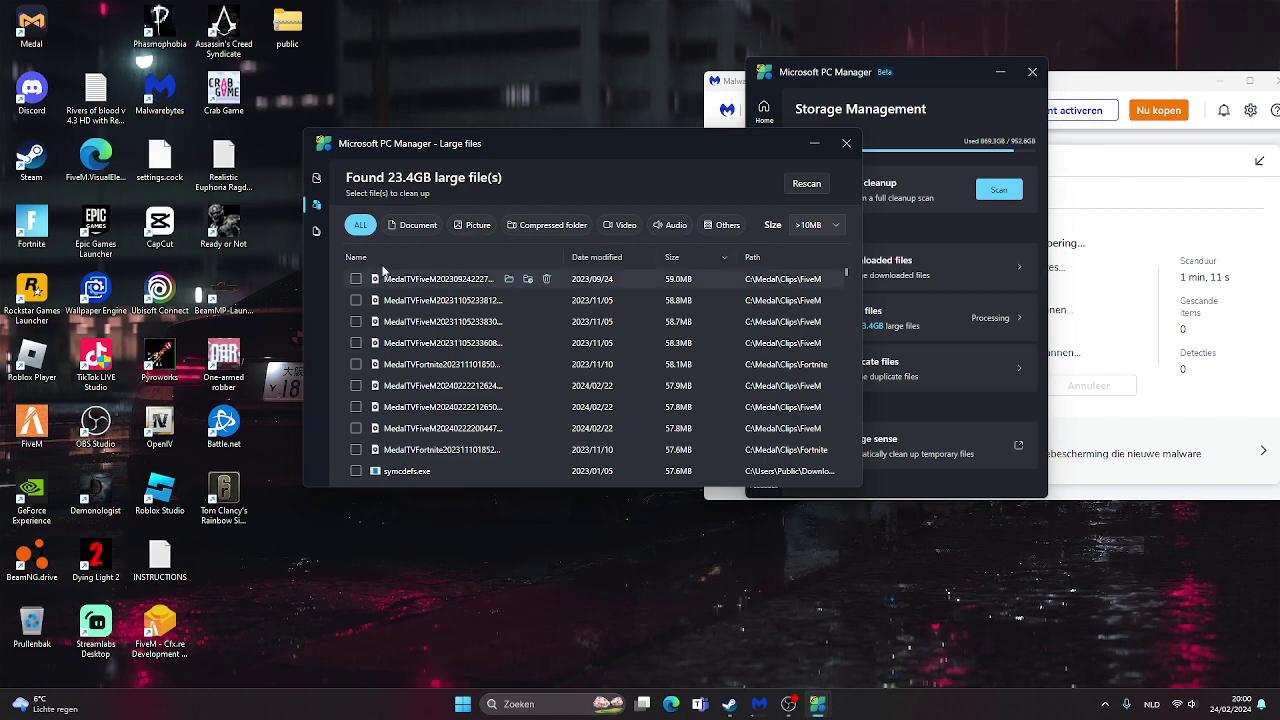
scroll(350, 290, "down", 3)
scroll(350, 300, "down", 3)
scroll(360, 310, "down", 3)
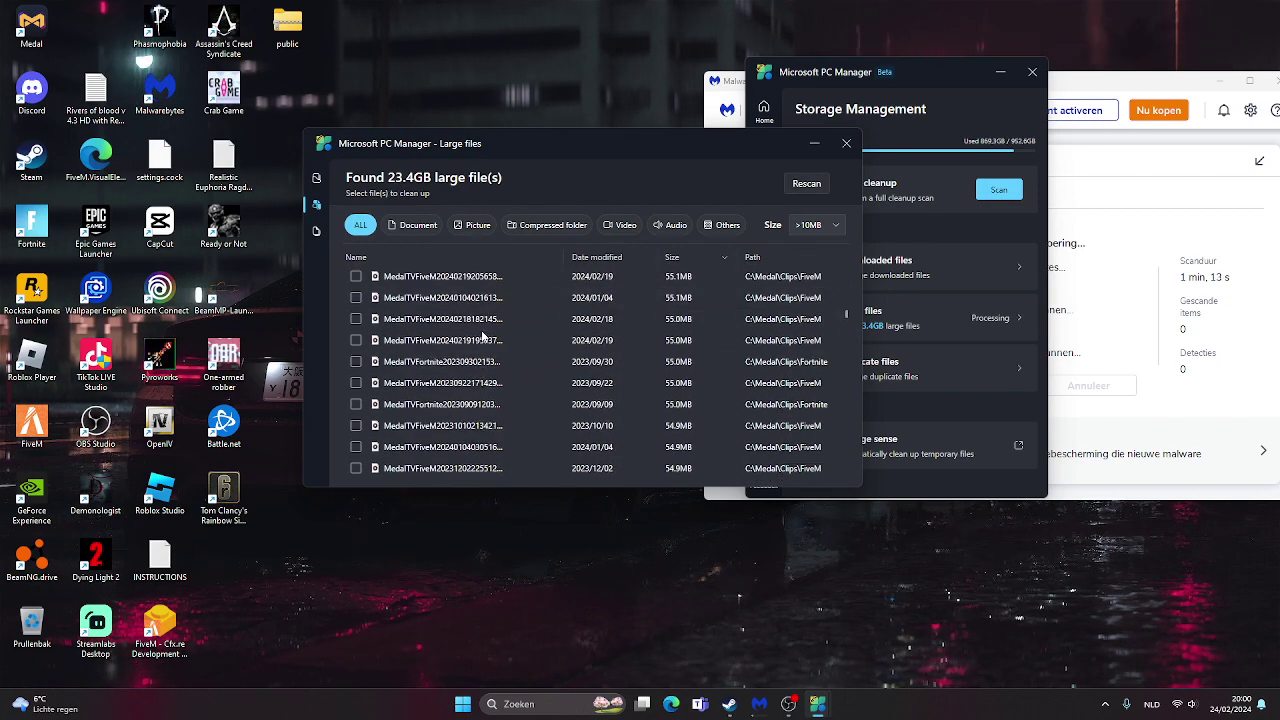
scroll(500, 365, "down", 3)
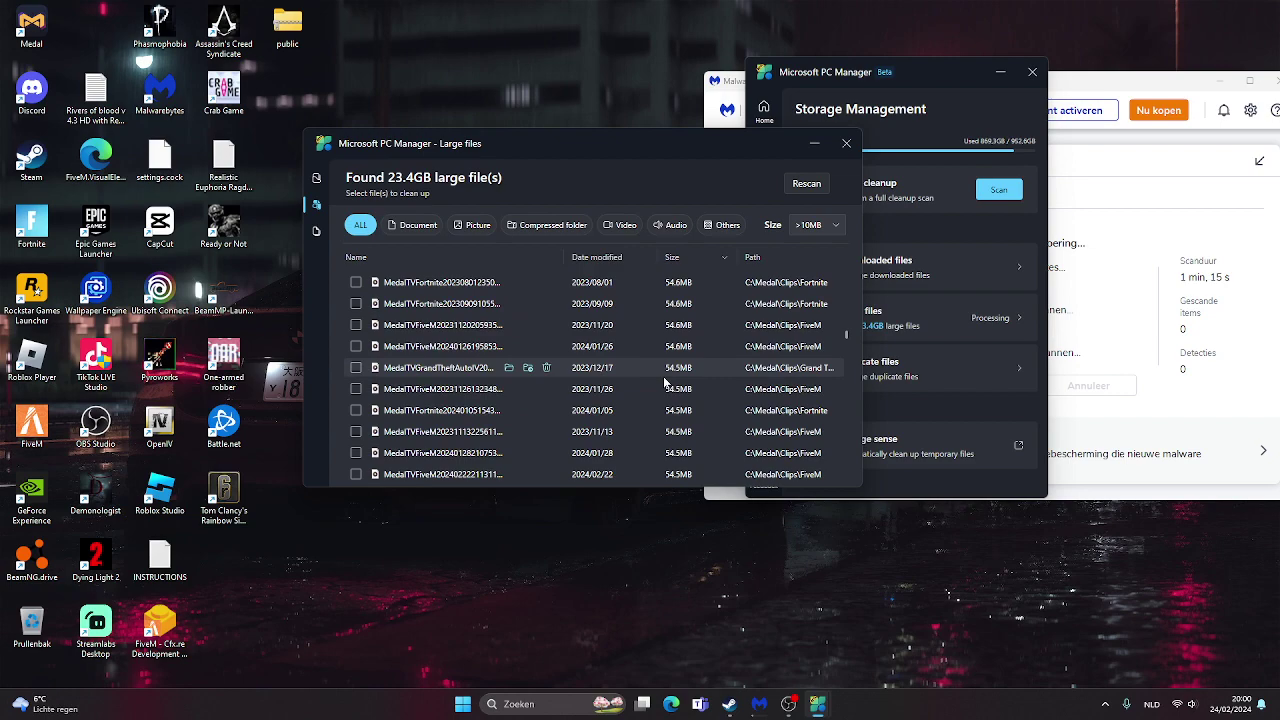
scroll(500, 425, "down", 3)
scroll(500, 335, "down", 3)
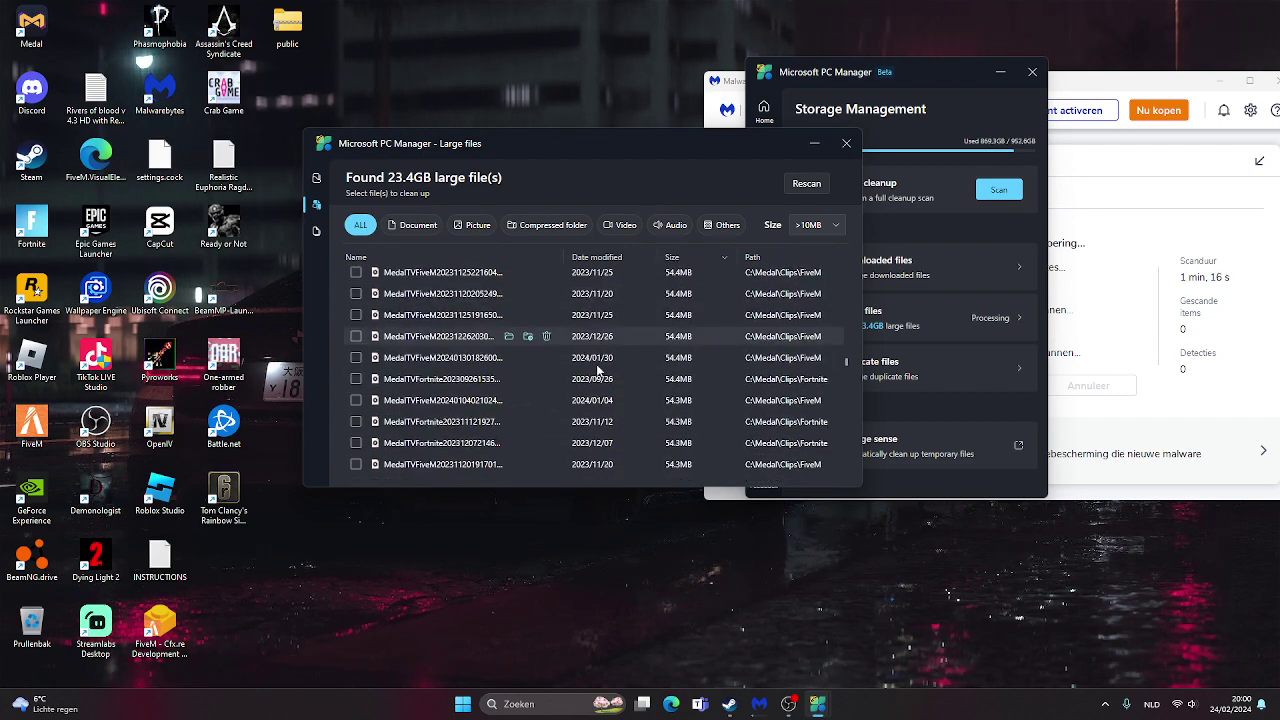
left_click(845, 145)
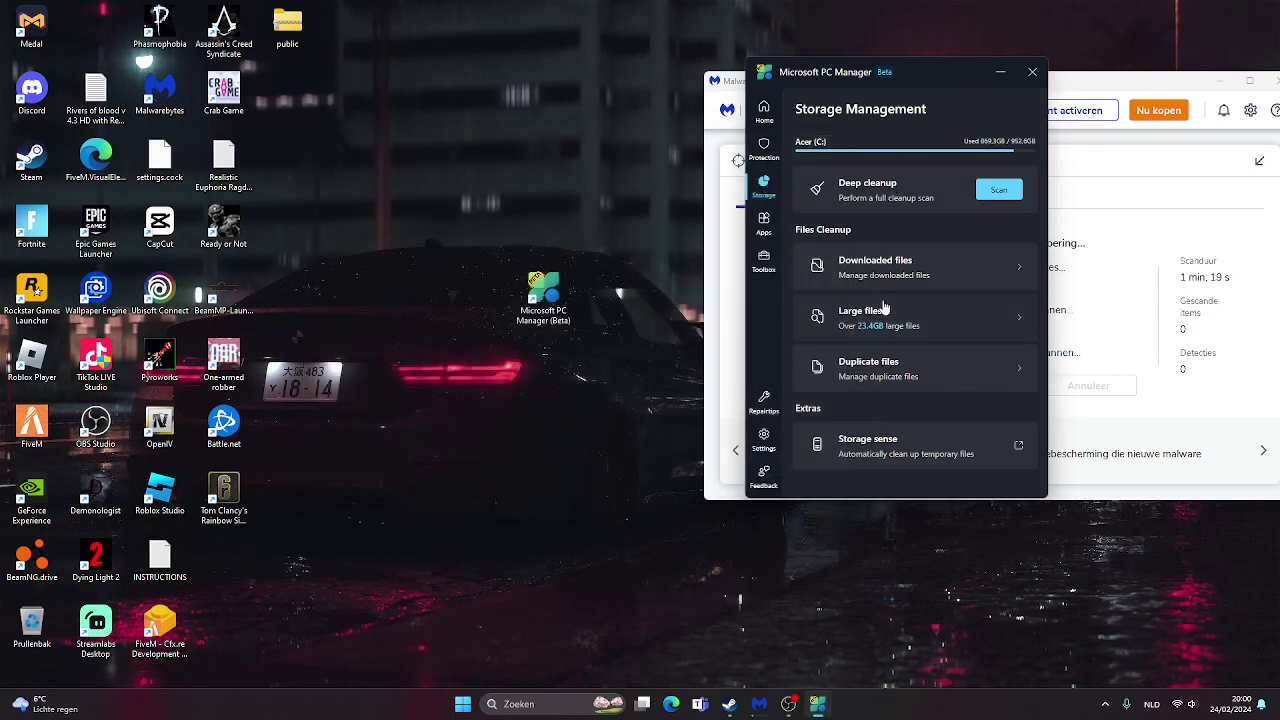
Move PC Manager left, view System protection, centre Malwarebytes, and return to PC Manager Home
left_click_drag(864, 111, 270, 101)
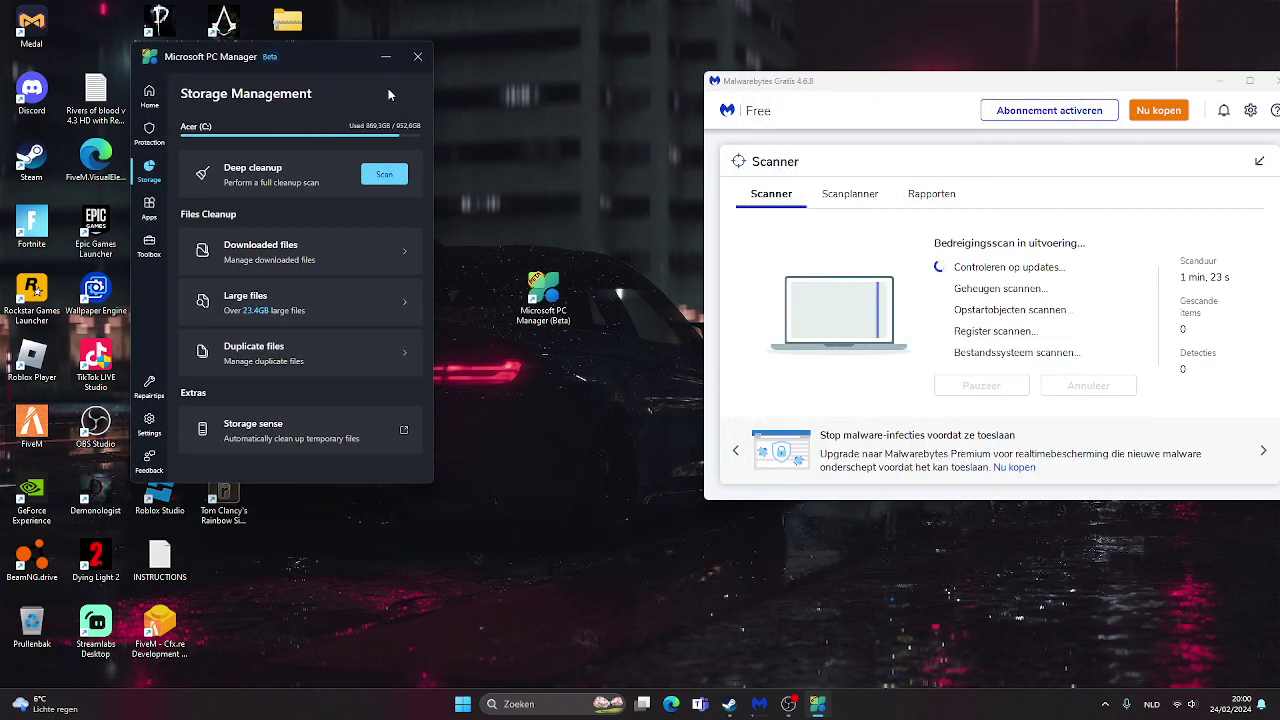
left_click(149, 133)
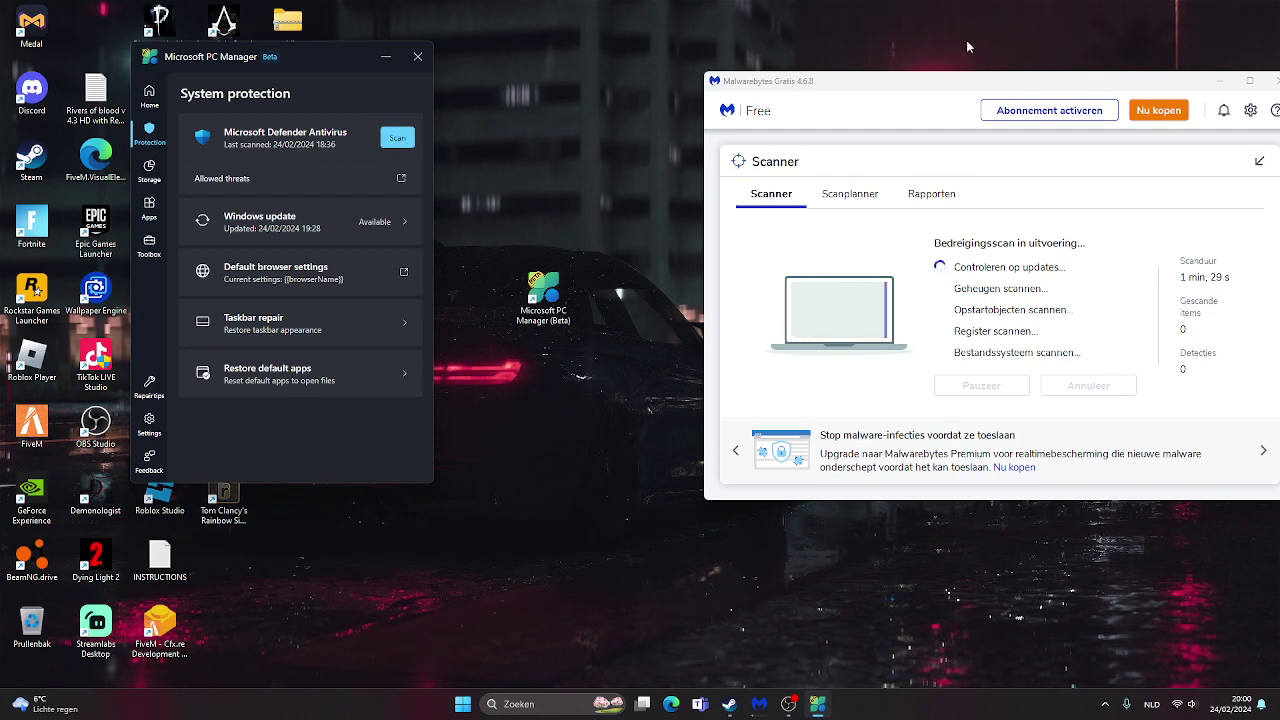
left_click_drag(960, 80, 742, 127)
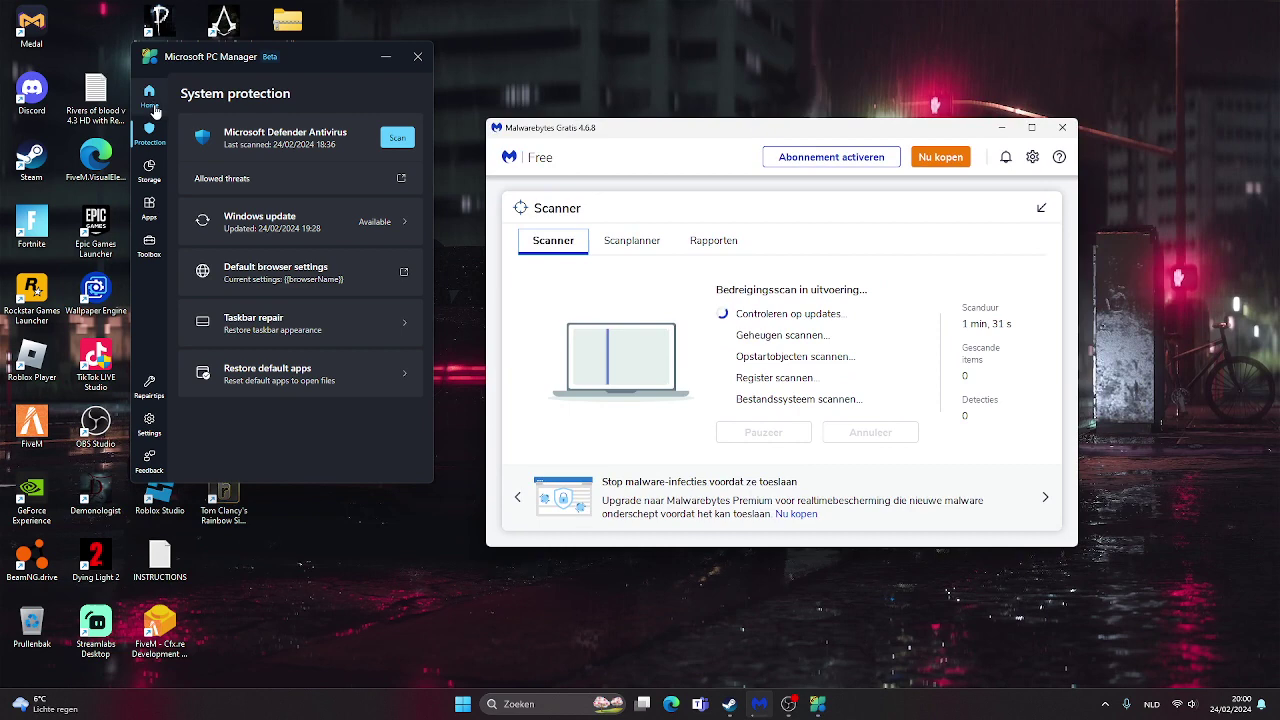
left_click(155, 110)
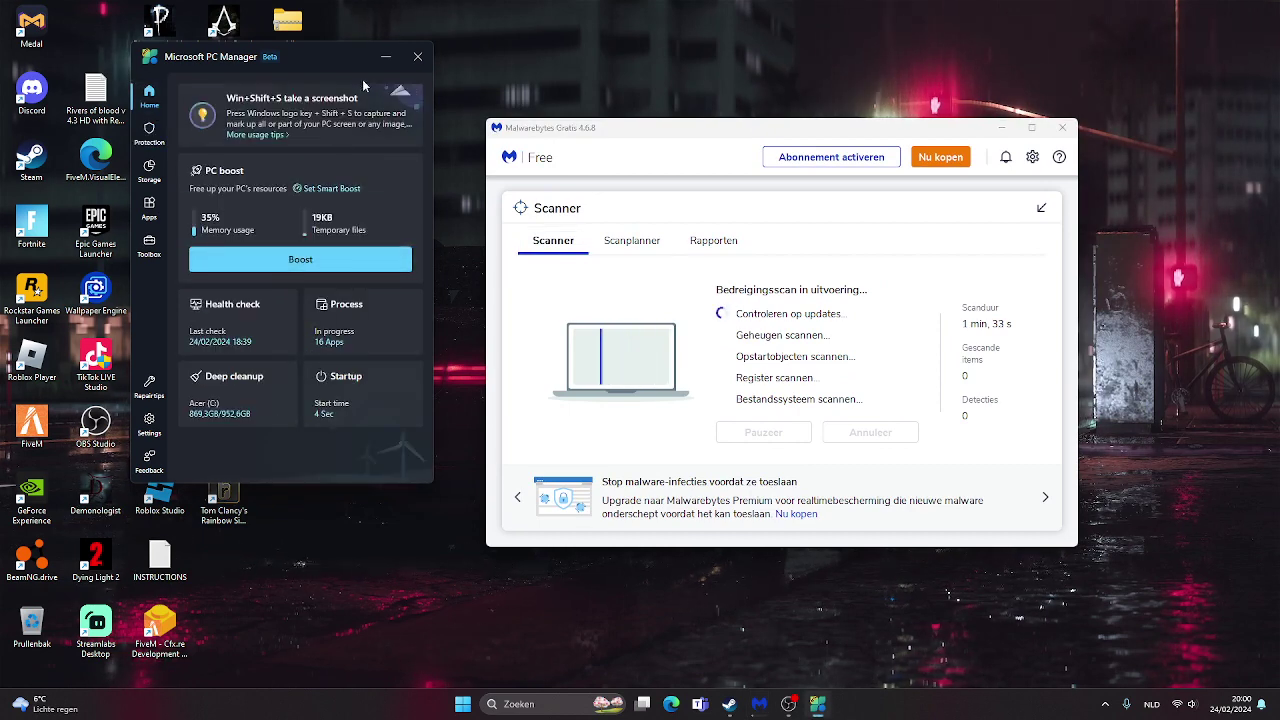
Close PC Manager, put its shortcut back in the top row, and move Battle.net mid-desktop
left_click(417, 56)
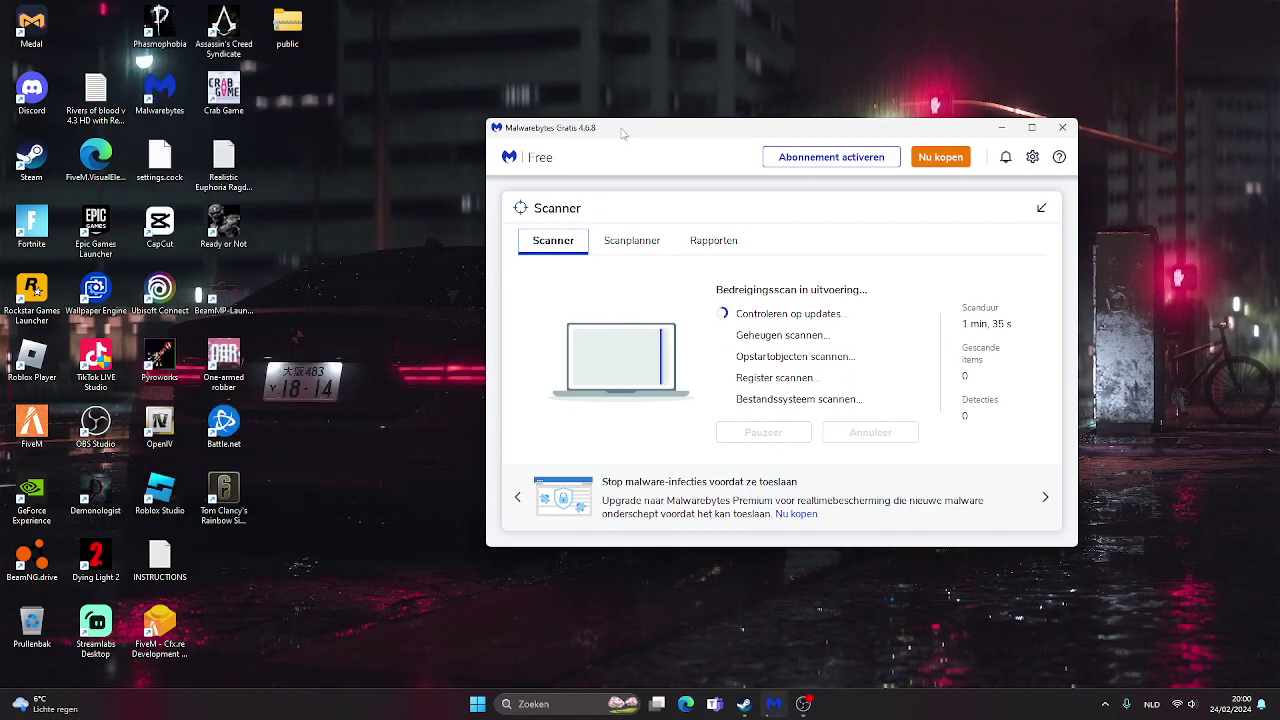
left_click_drag(622, 133, 839, 108)
left_click_drag(543, 290, 60, 45)
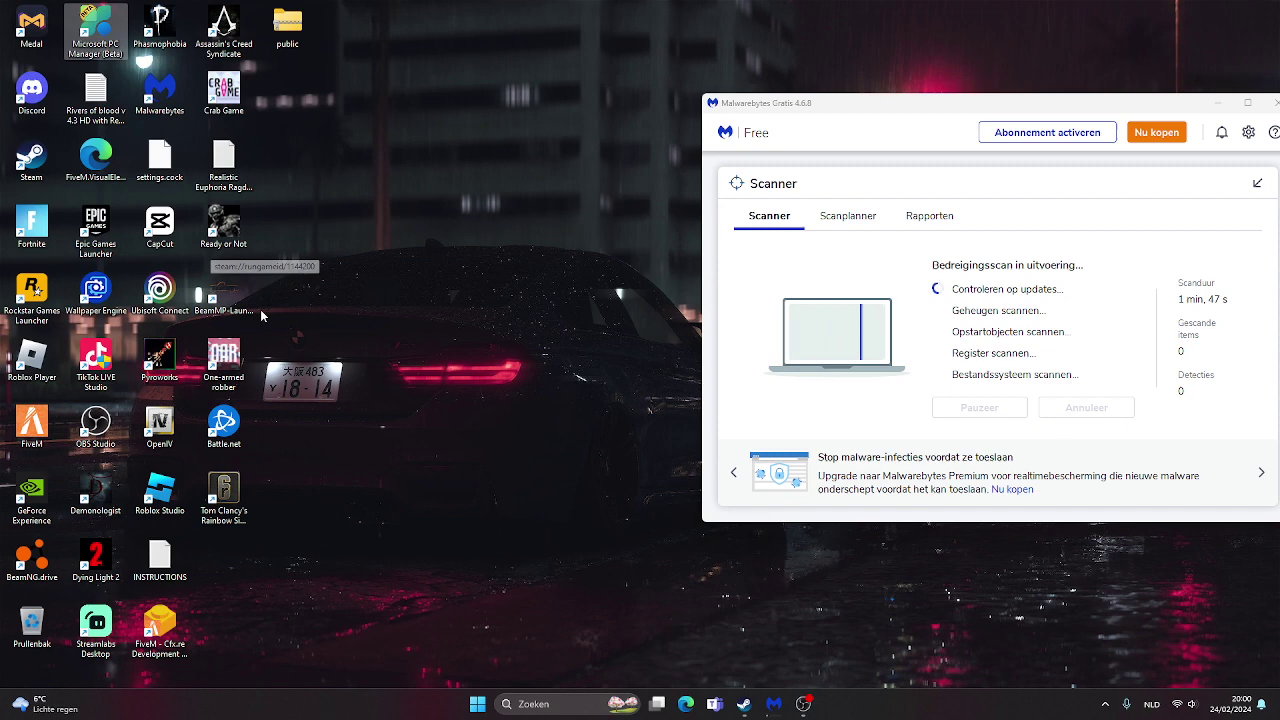
left_click_drag(224, 428, 480, 311)
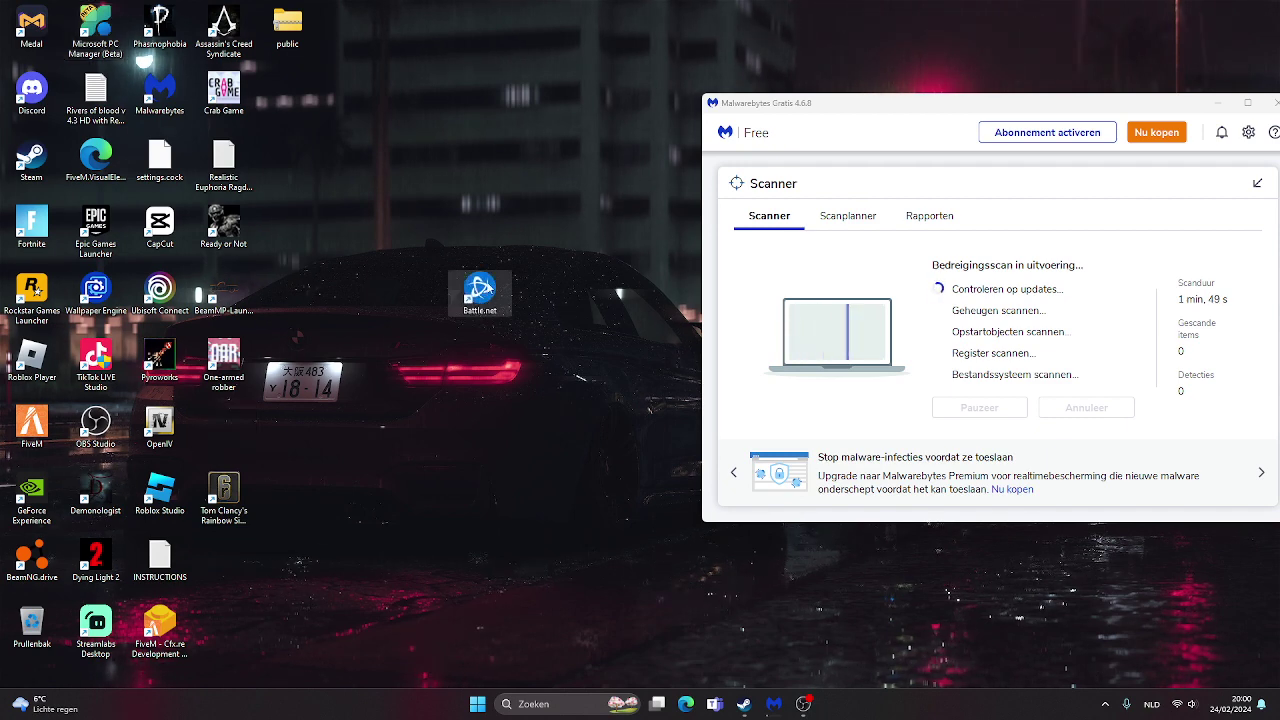
Open Battle.net's file location and delete the Battle.net folder from Program Files (x86)
right_click(479, 290)
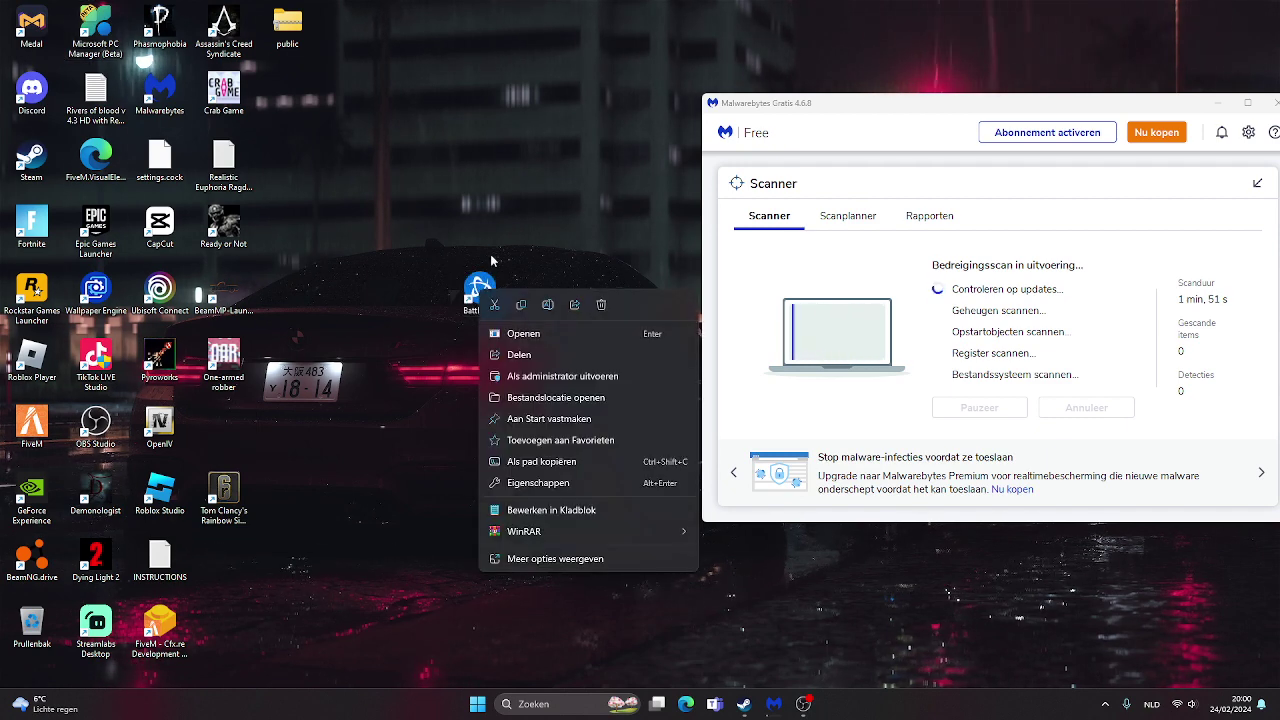
left_click(560, 399)
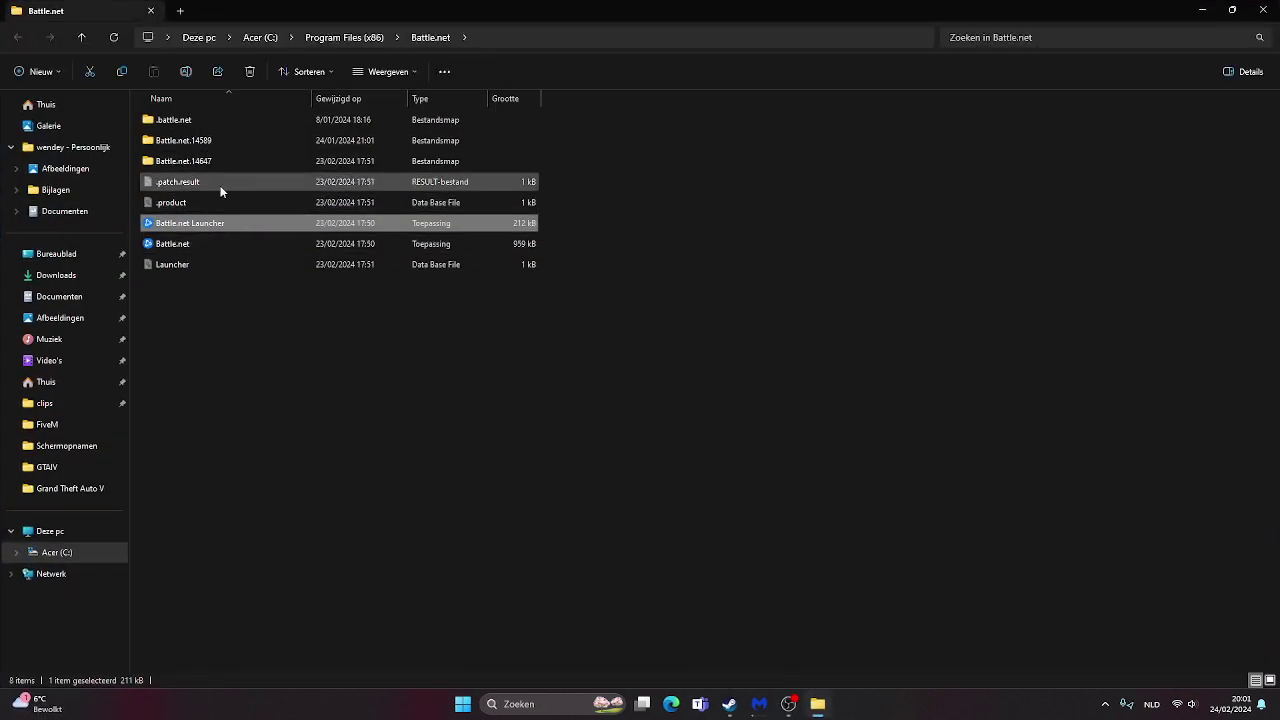
right_click(181, 231)
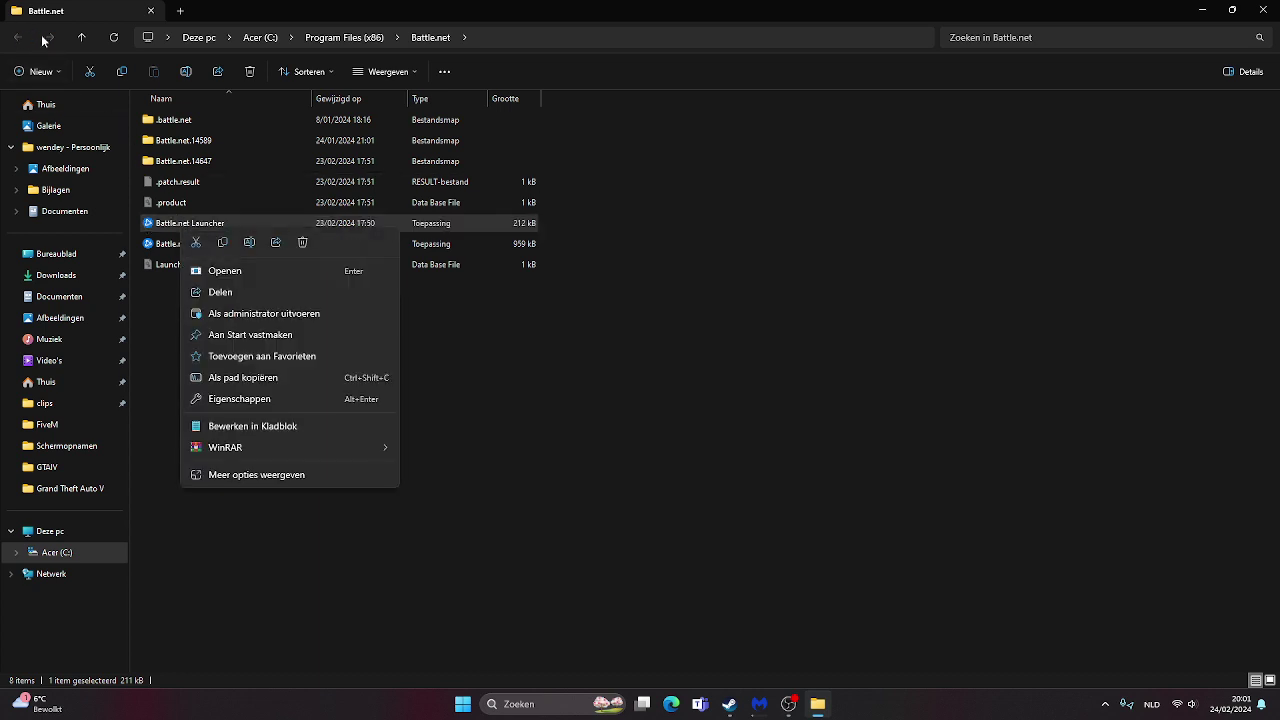
left_click(347, 38)
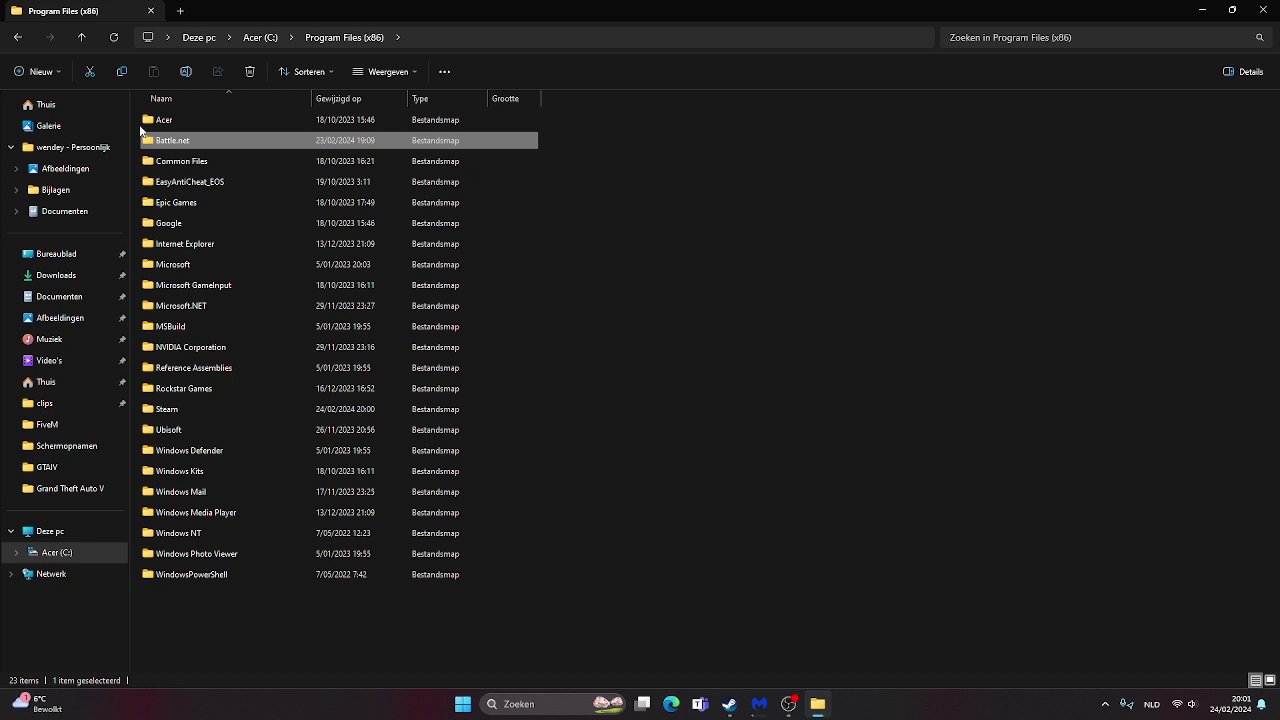
mouse_move(183, 145)
left_mouse_down()
mouse_move(525, 160)
mouse_move(500, 140)
left_mouse_up()
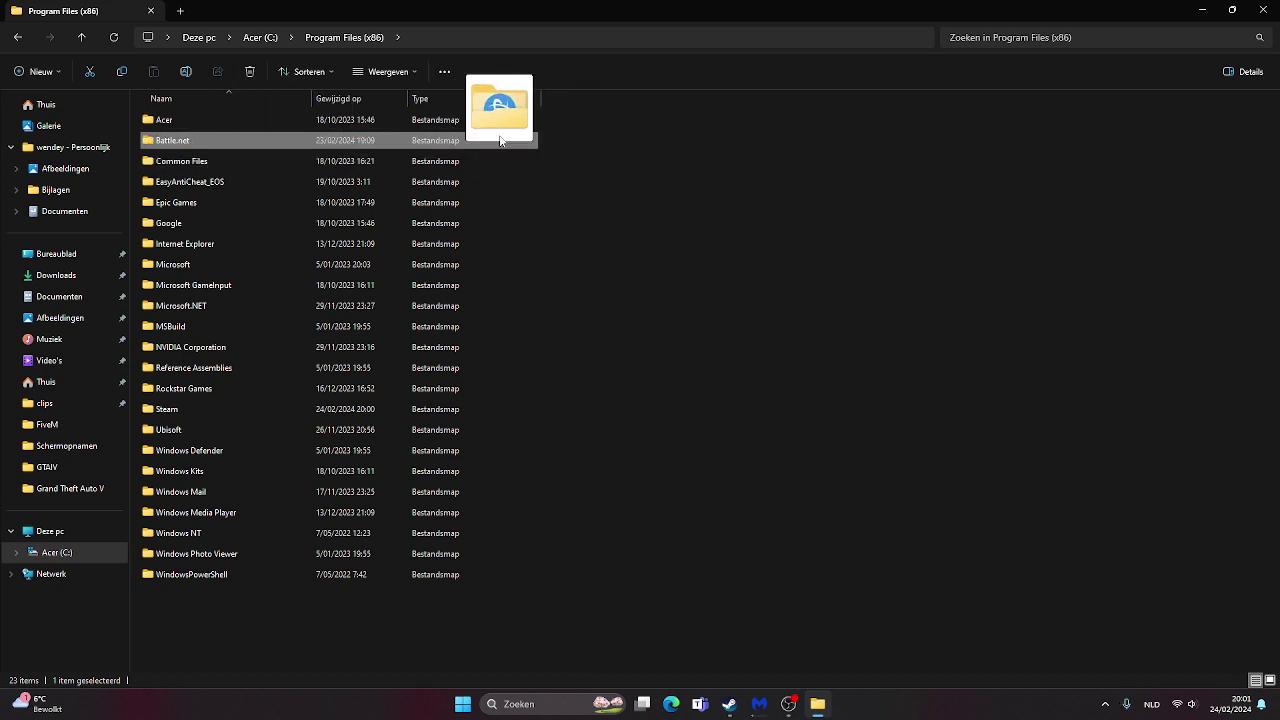
left_click(248, 78)
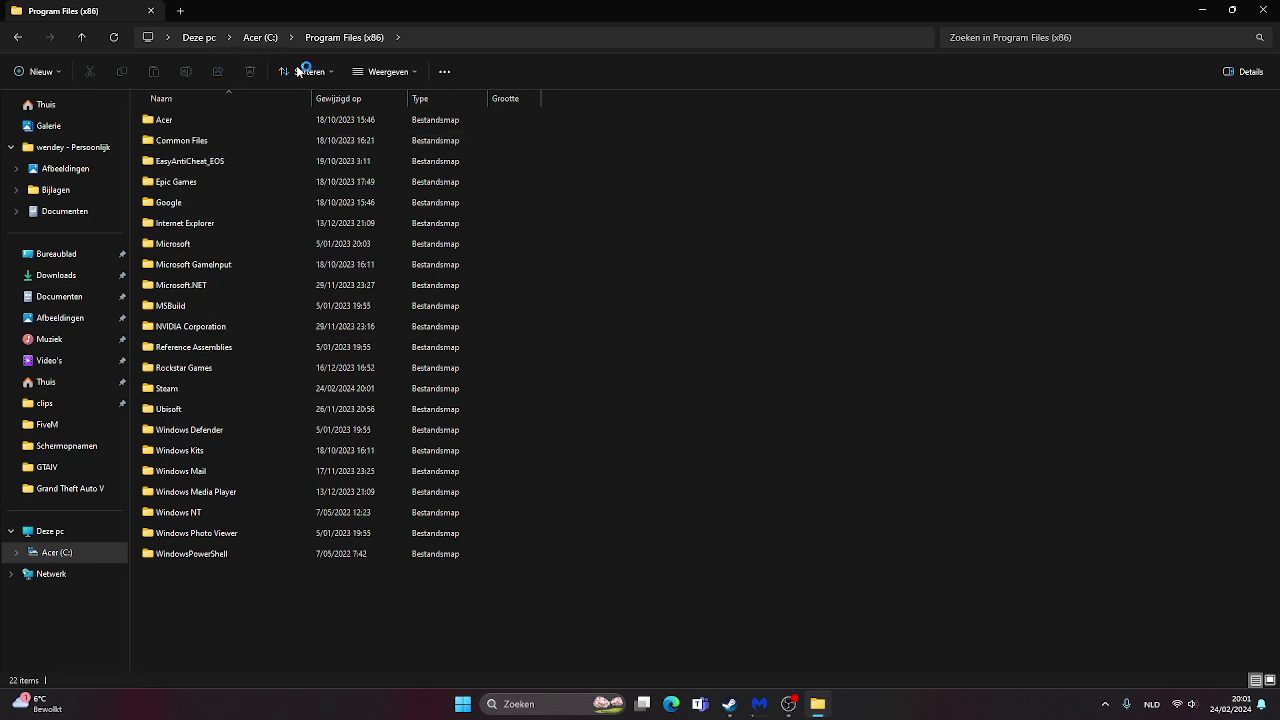
left_click(1199, 8)
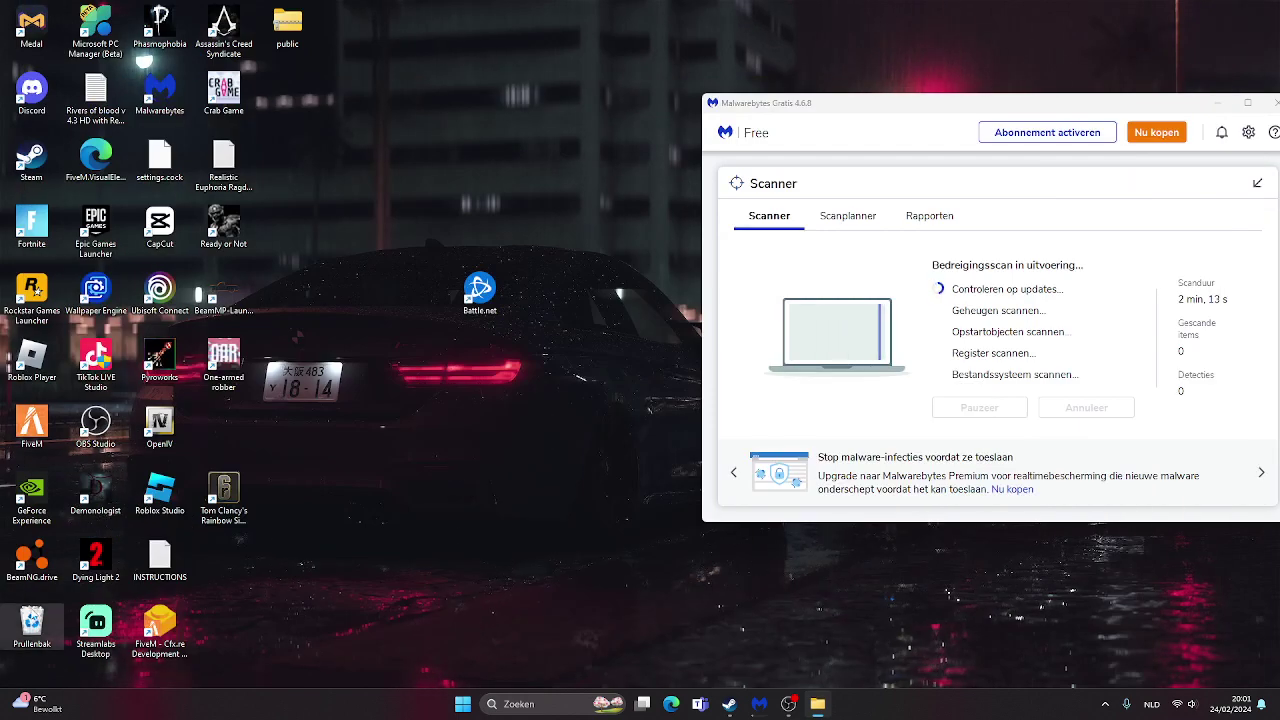
Permanently delete Battle.net from the Recycle Bin and return its shortcut to its slot
double_click(31, 625)
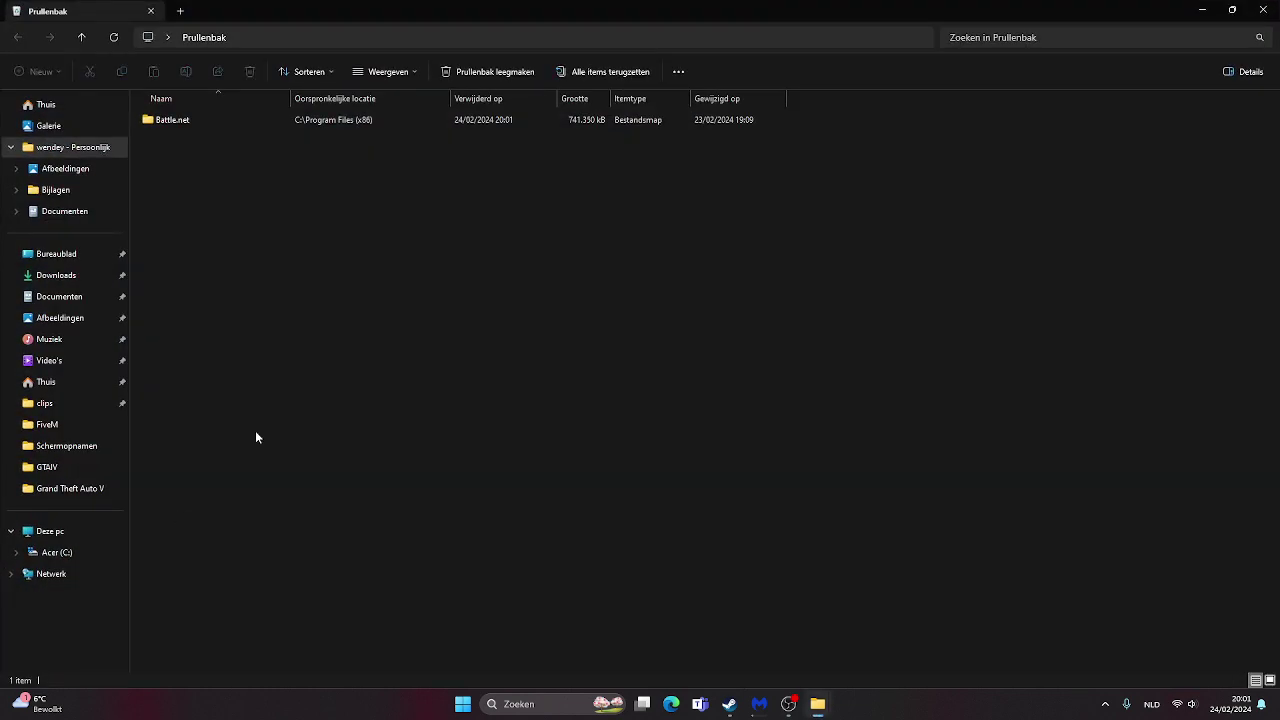
left_click_drag(275, 371, 235, 119)
left_click(249, 71)
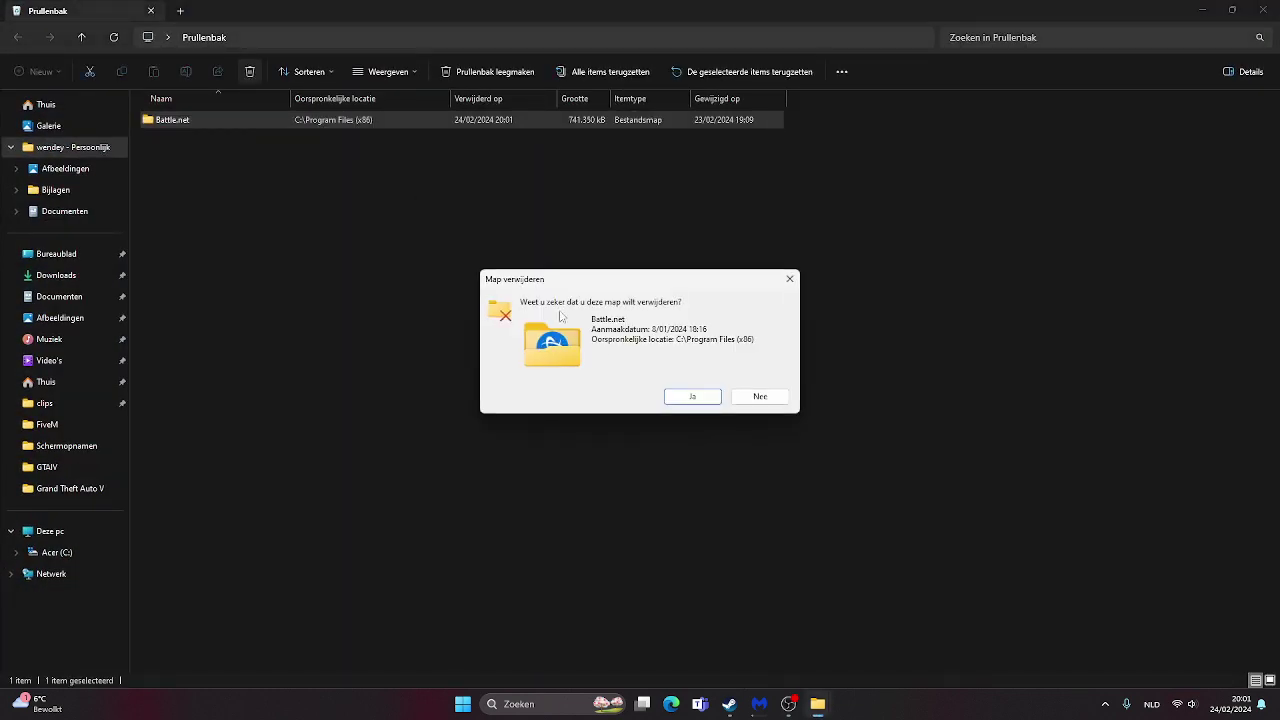
left_click(700, 403)
left_click(1199, 9)
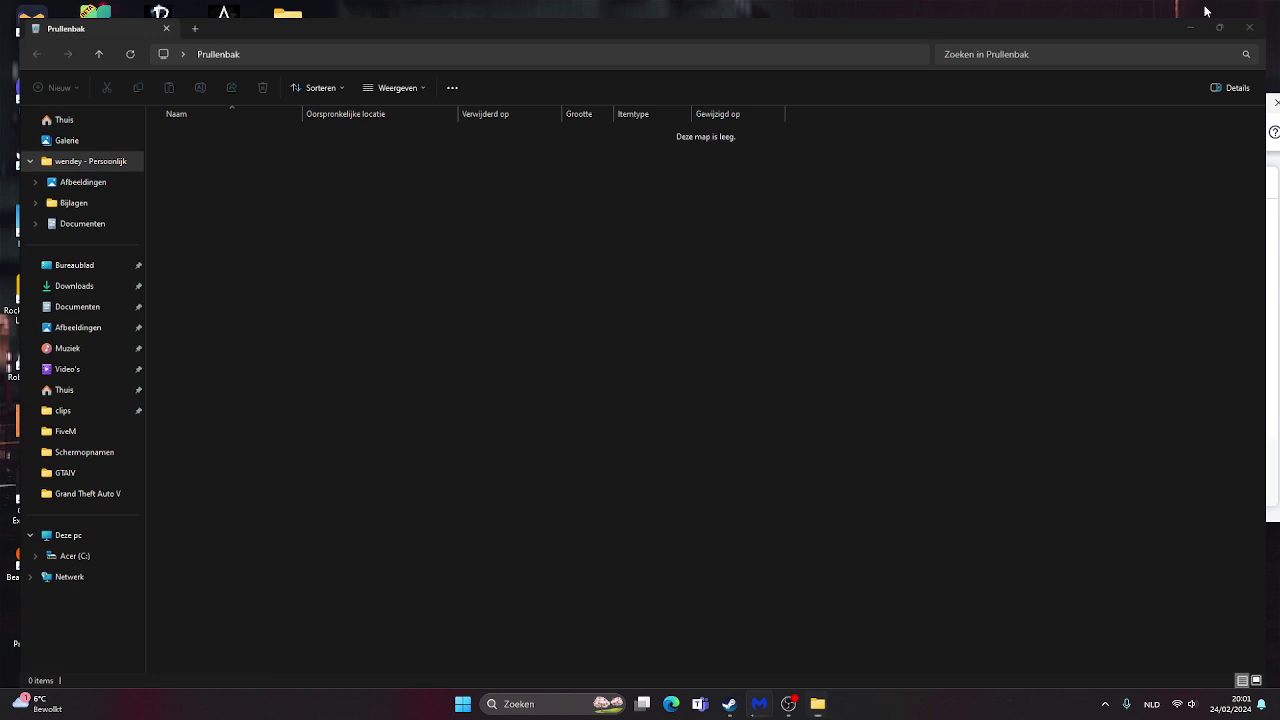
left_click_drag(480, 290, 224, 425)
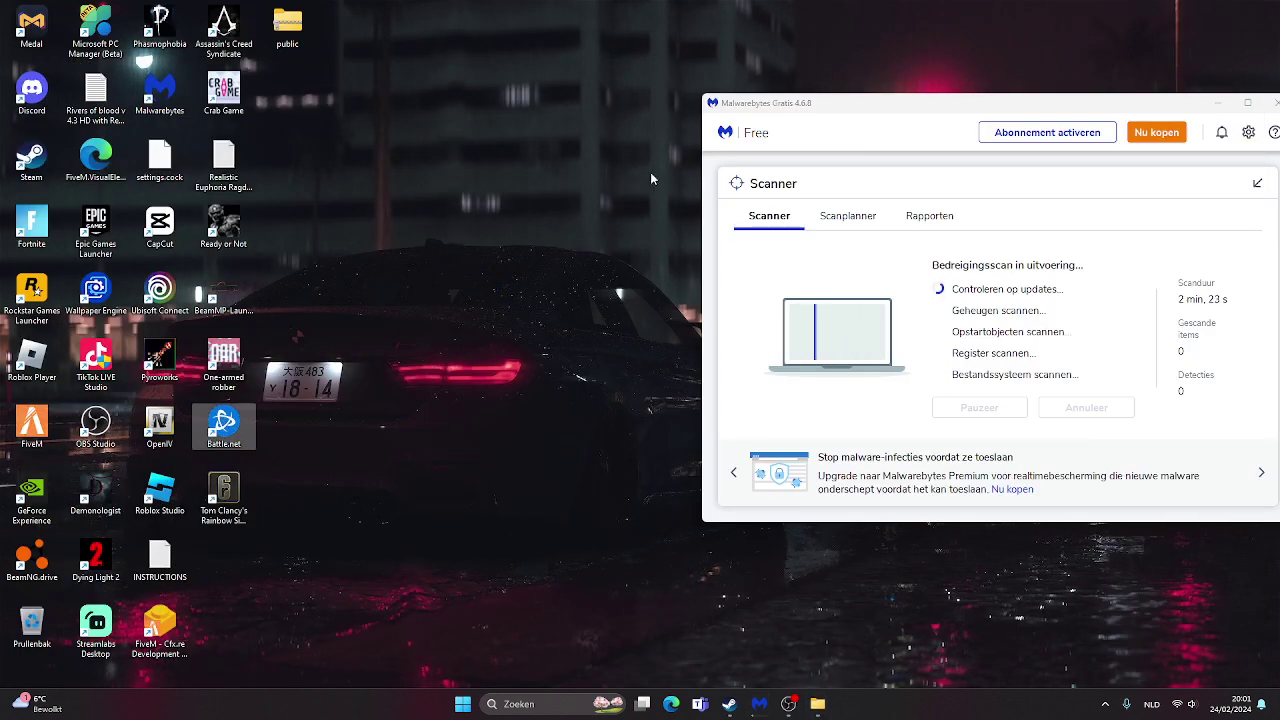
Close both leftover Explorer windows and centre the Malwarebytes scan window
left_click_drag(860, 103, 606, 217)
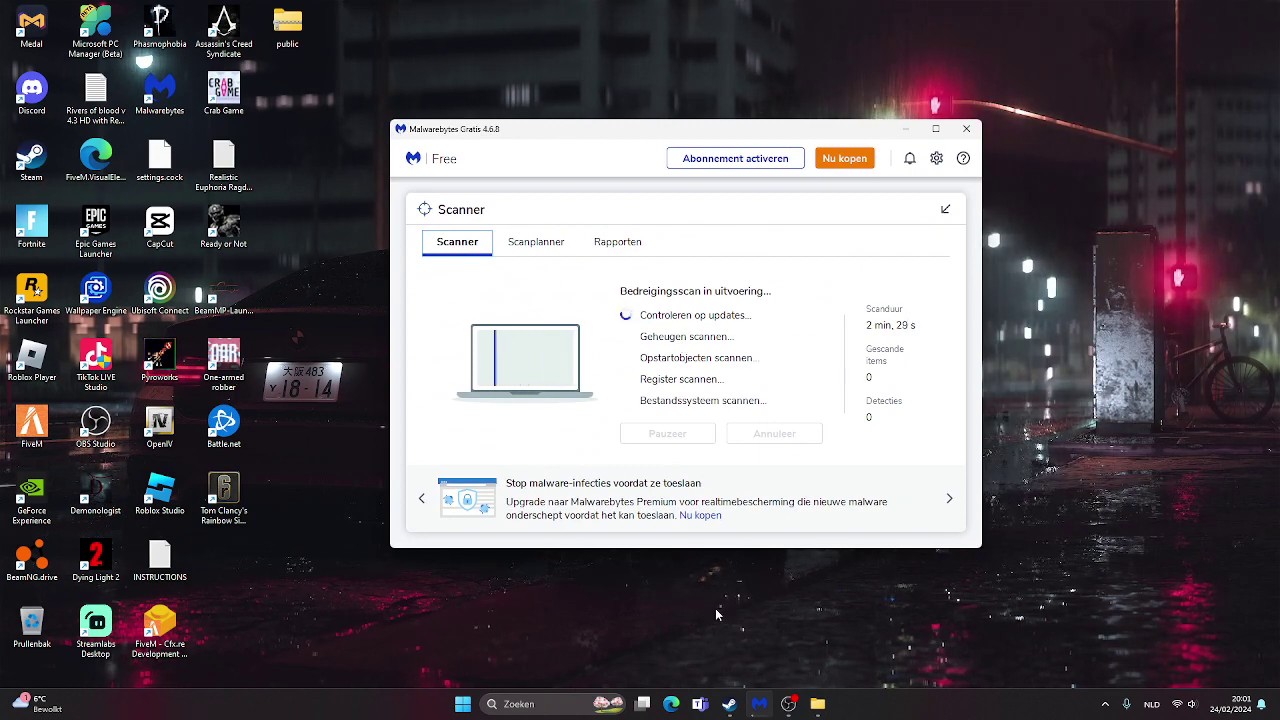
mouse_move(817, 704)
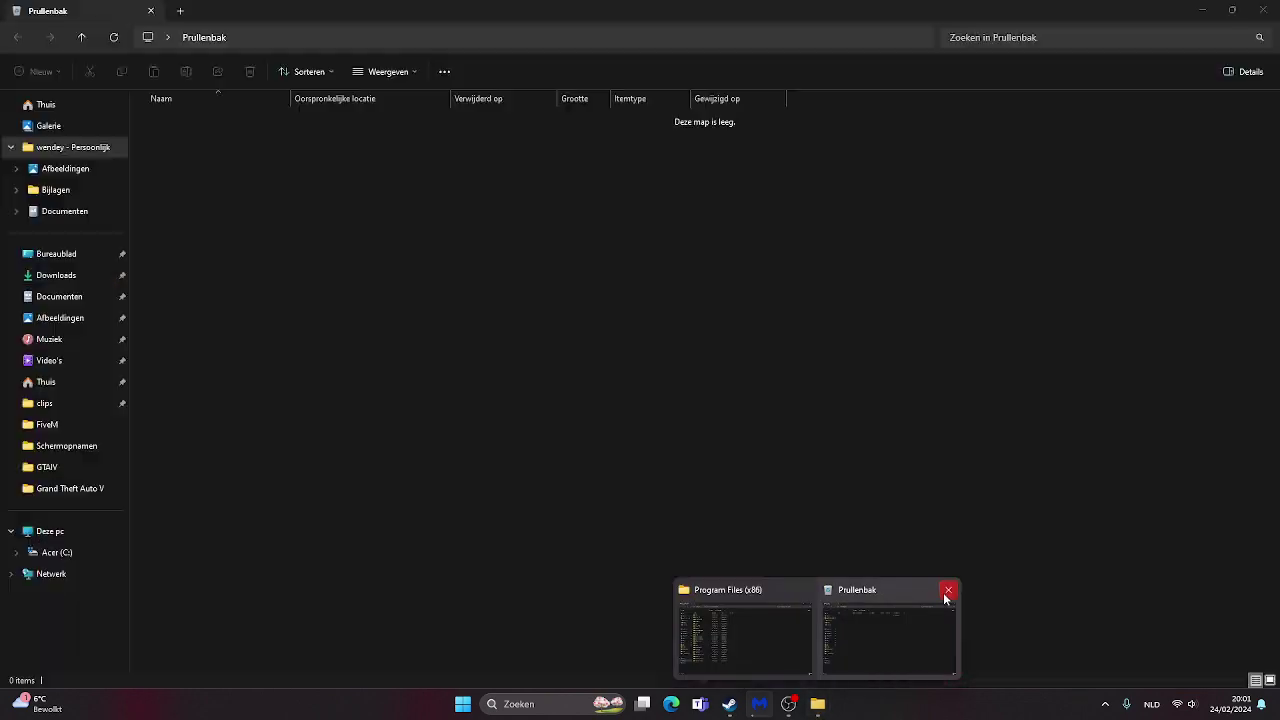
left_click(948, 590)
left_click(871, 589)
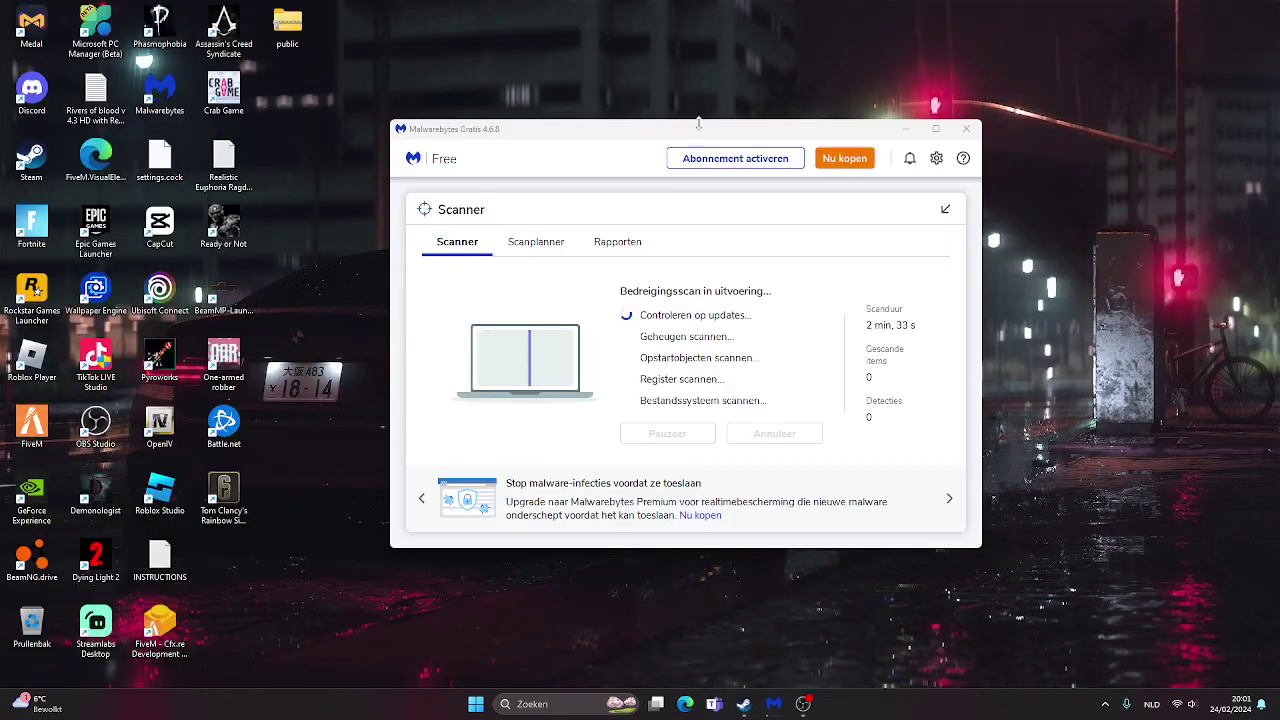
left_click_drag(699, 130, 843, 104)
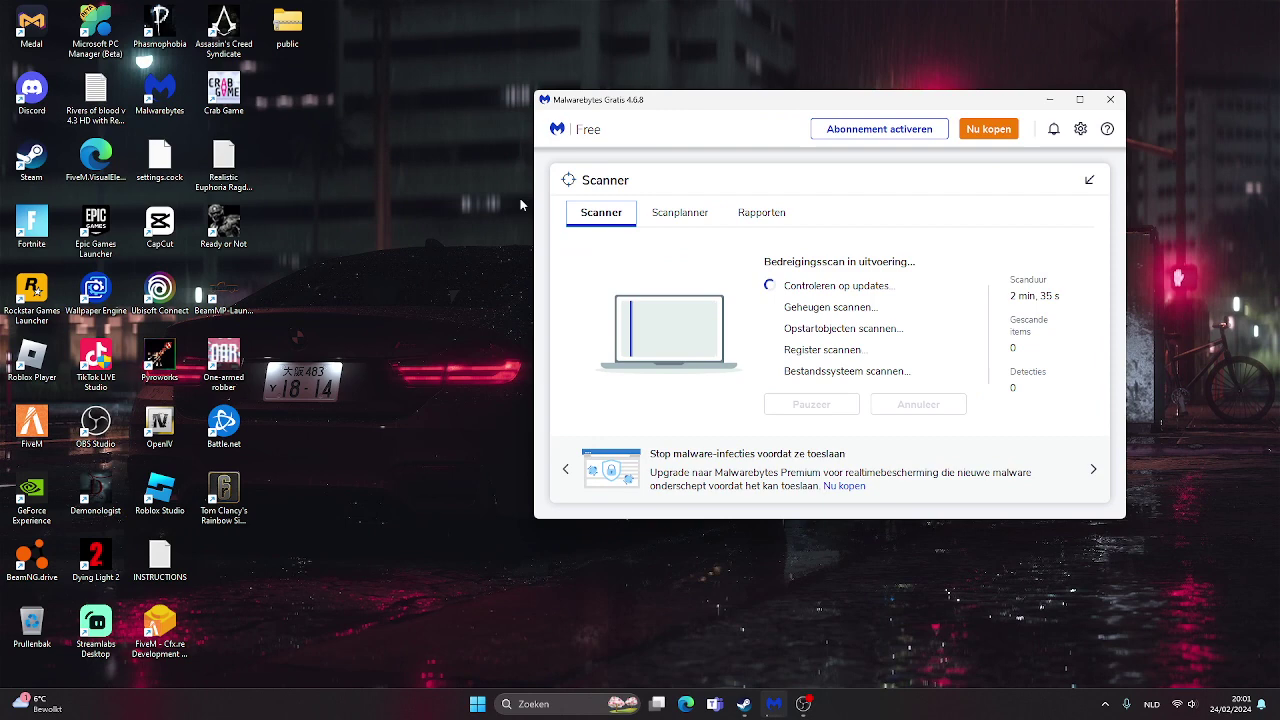
left_click_drag(723, 102, 722, 77)
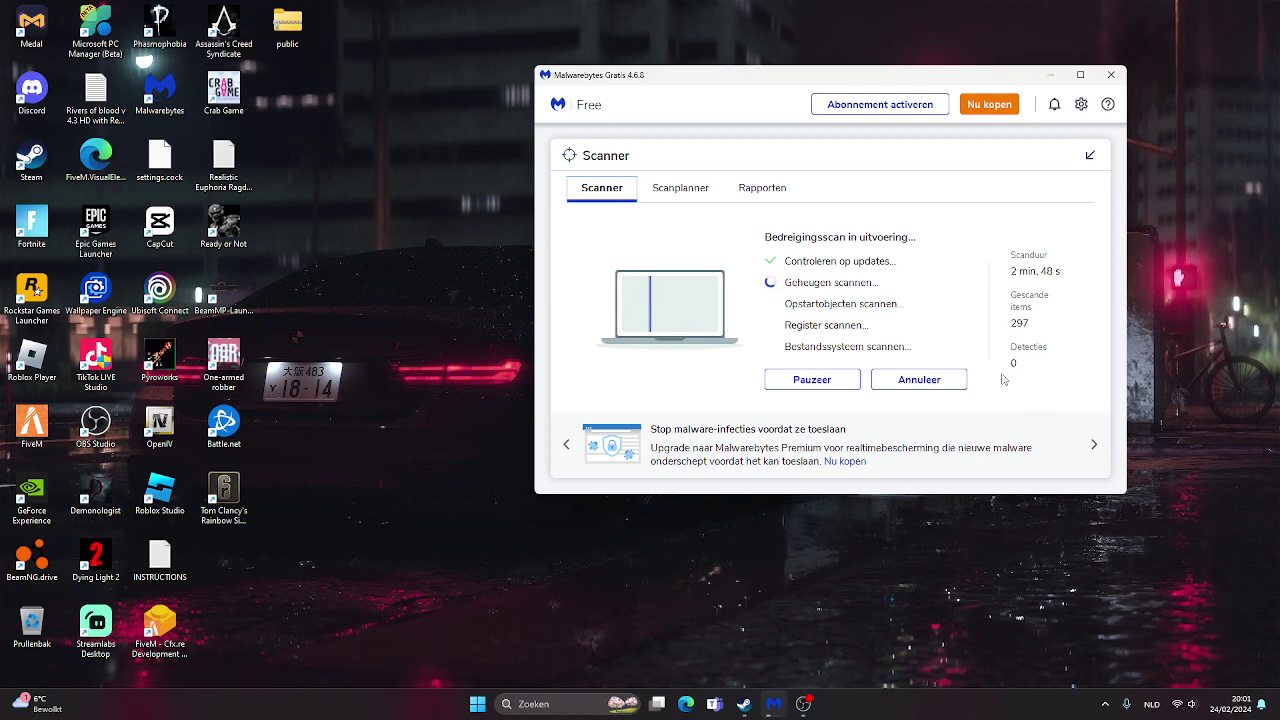
mouse_move(287, 22)
left_mouse_down()
mouse_move(295, 238)
mouse_move(287, 40)
left_mouse_up()
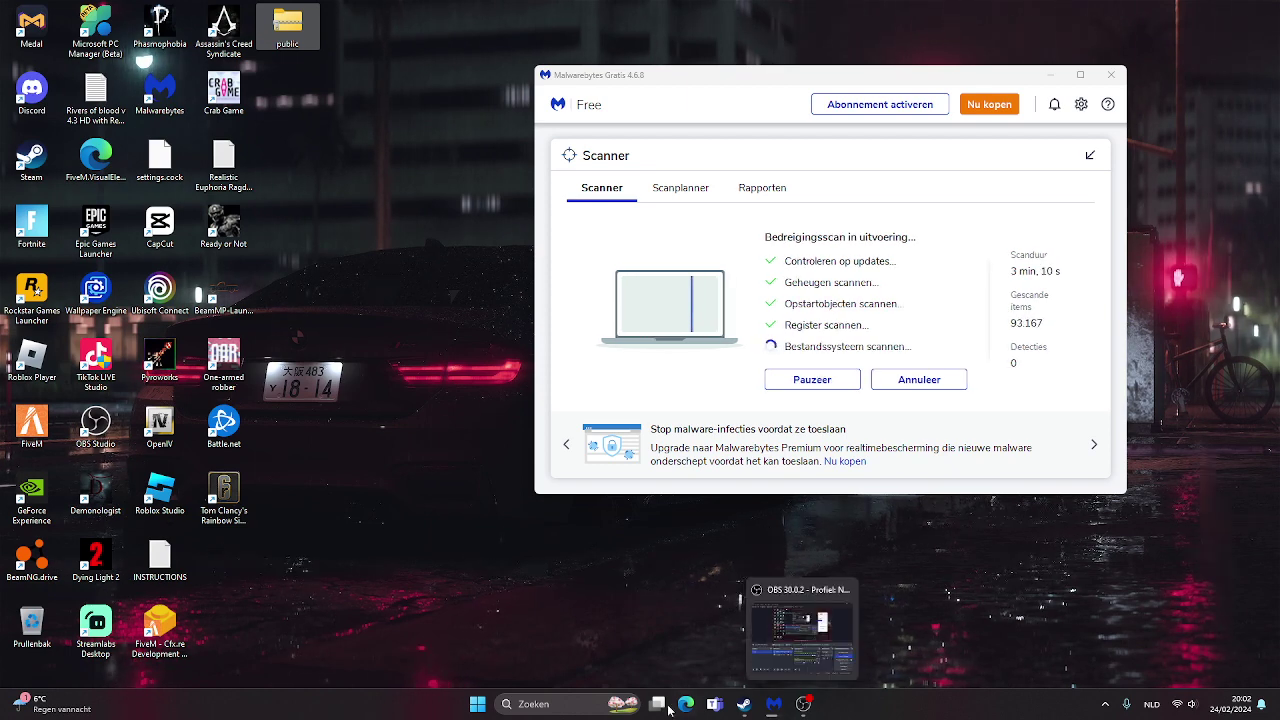
Let the scan finish at 270,747 items with zero threats, adjusting the window position
left_click(535, 704)
left_click(466, 80)
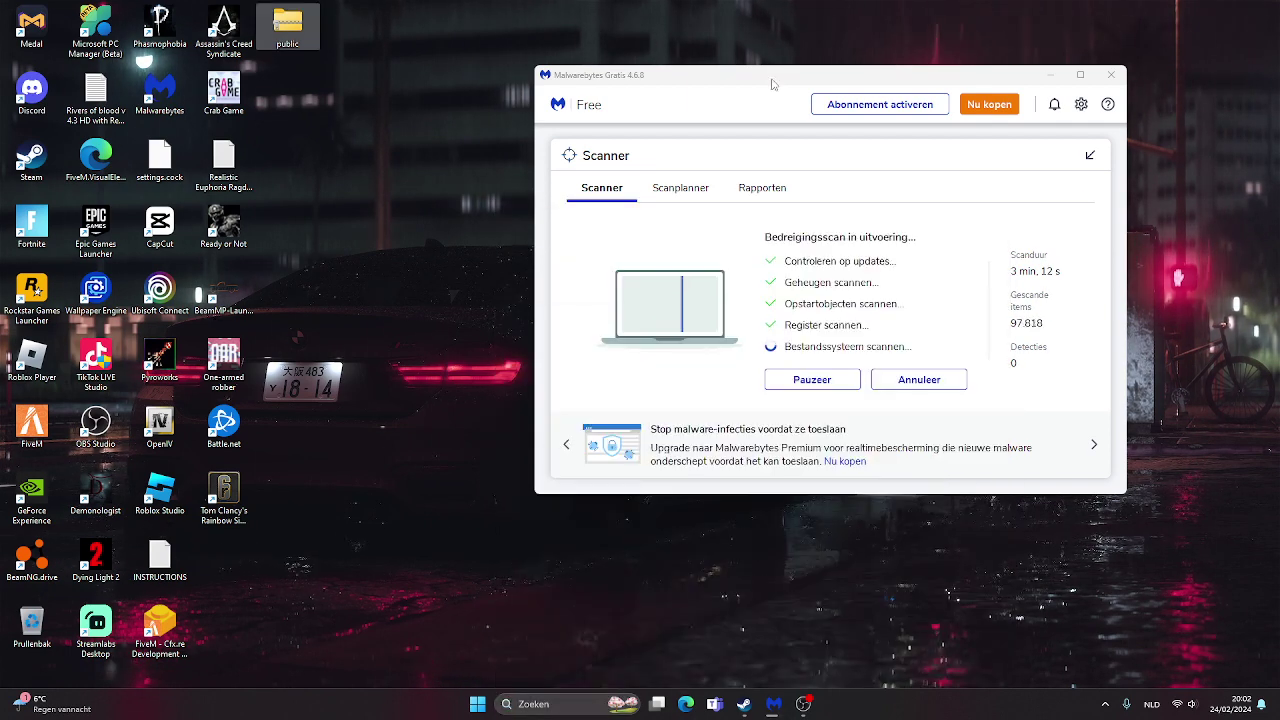
left_click_drag(772, 84, 736, 86)
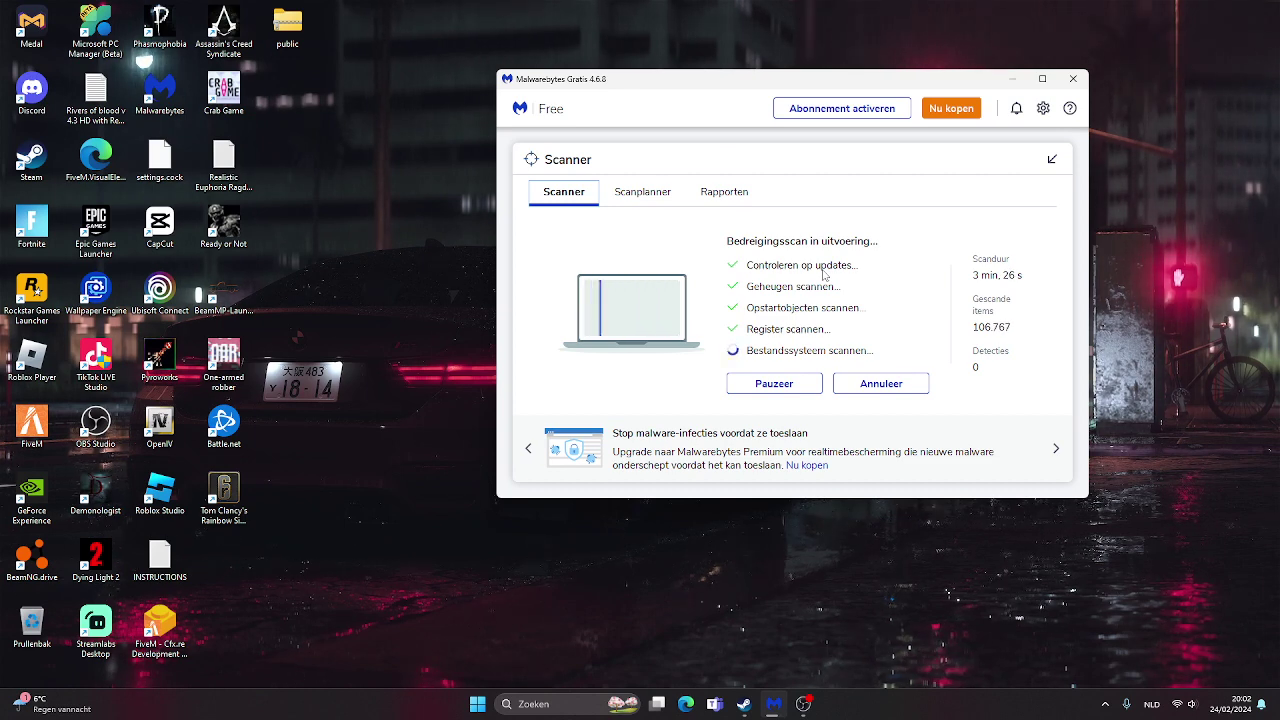
left_click_drag(690, 92, 547, 57)
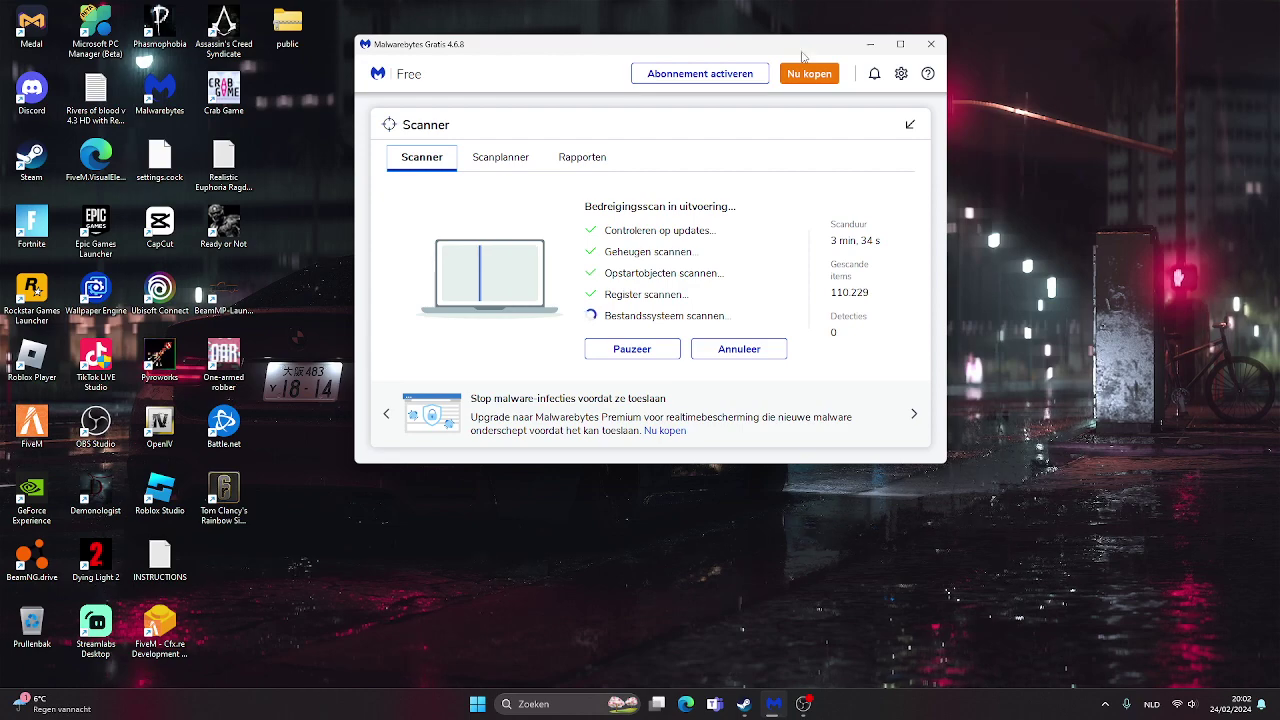
mouse_move(802, 55)
left_mouse_down()
mouse_move(854, 88)
mouse_move(827, 18)
left_mouse_up()
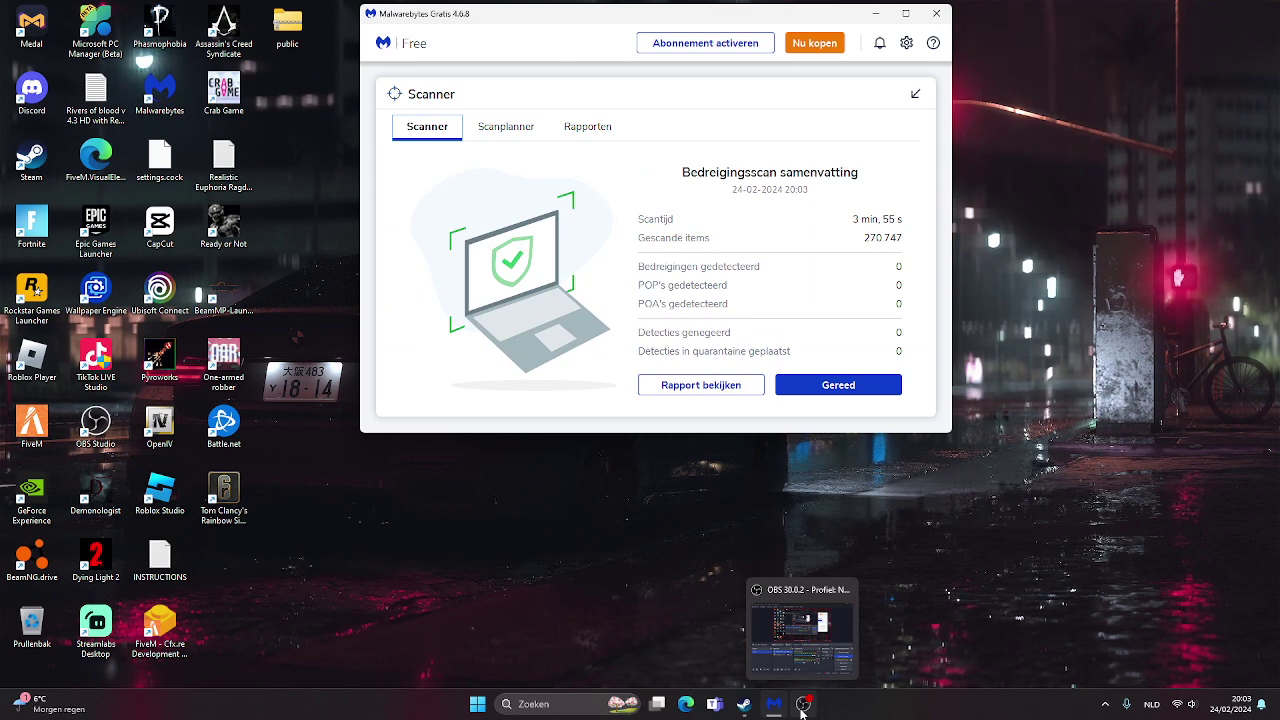
Check the Scanplanner and Rapporten tabs, then dismiss the zero-detection Scanner summary with Gereed
left_click(504, 128)
left_click(580, 130)
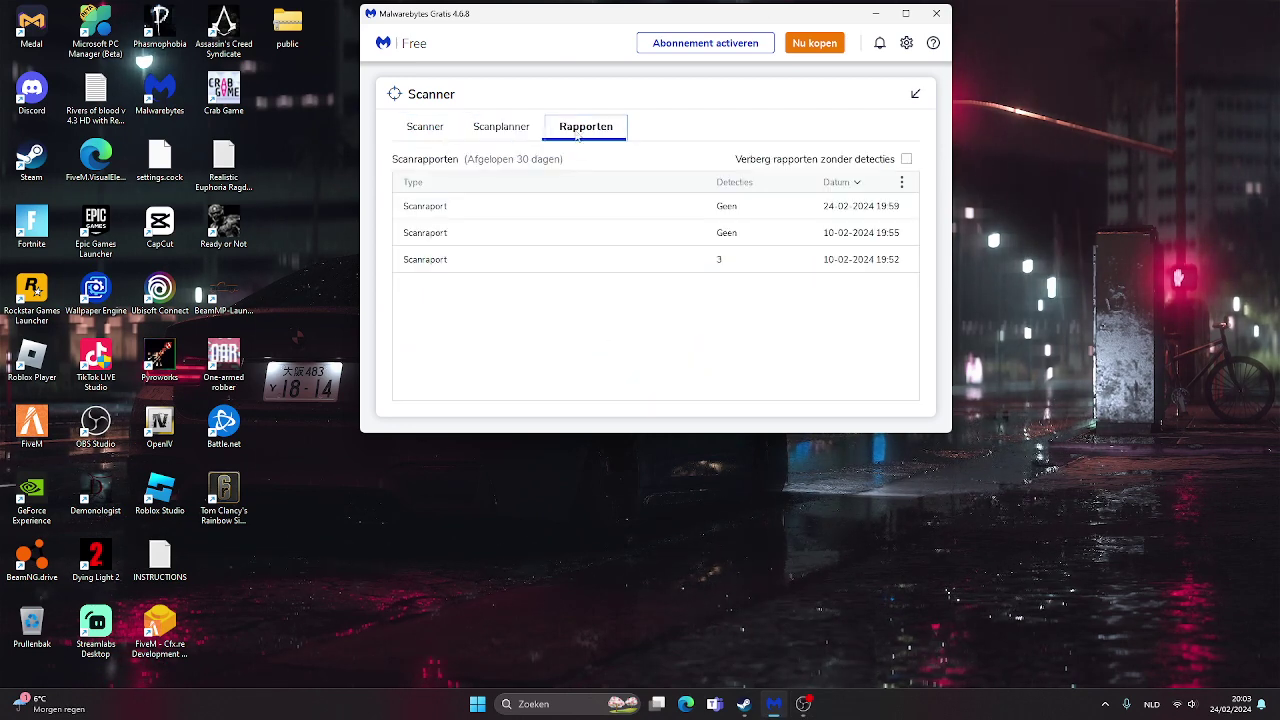
left_click(426, 128)
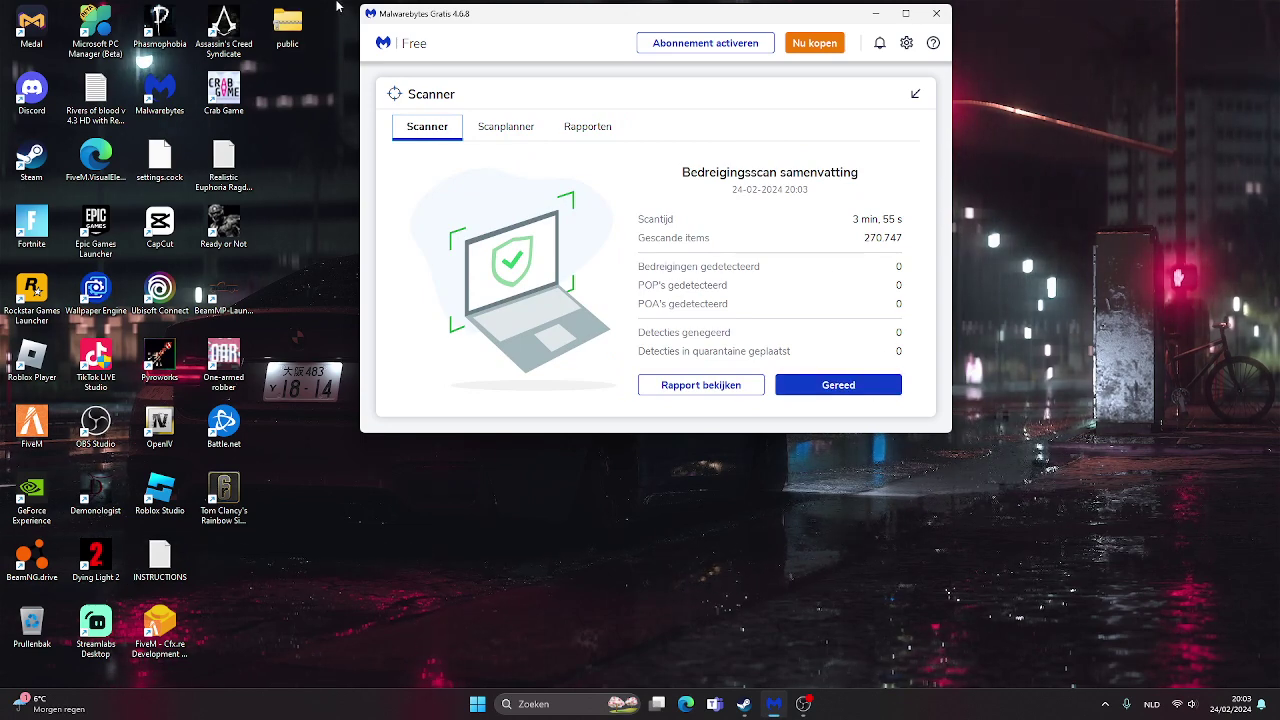
left_click(285, 46)
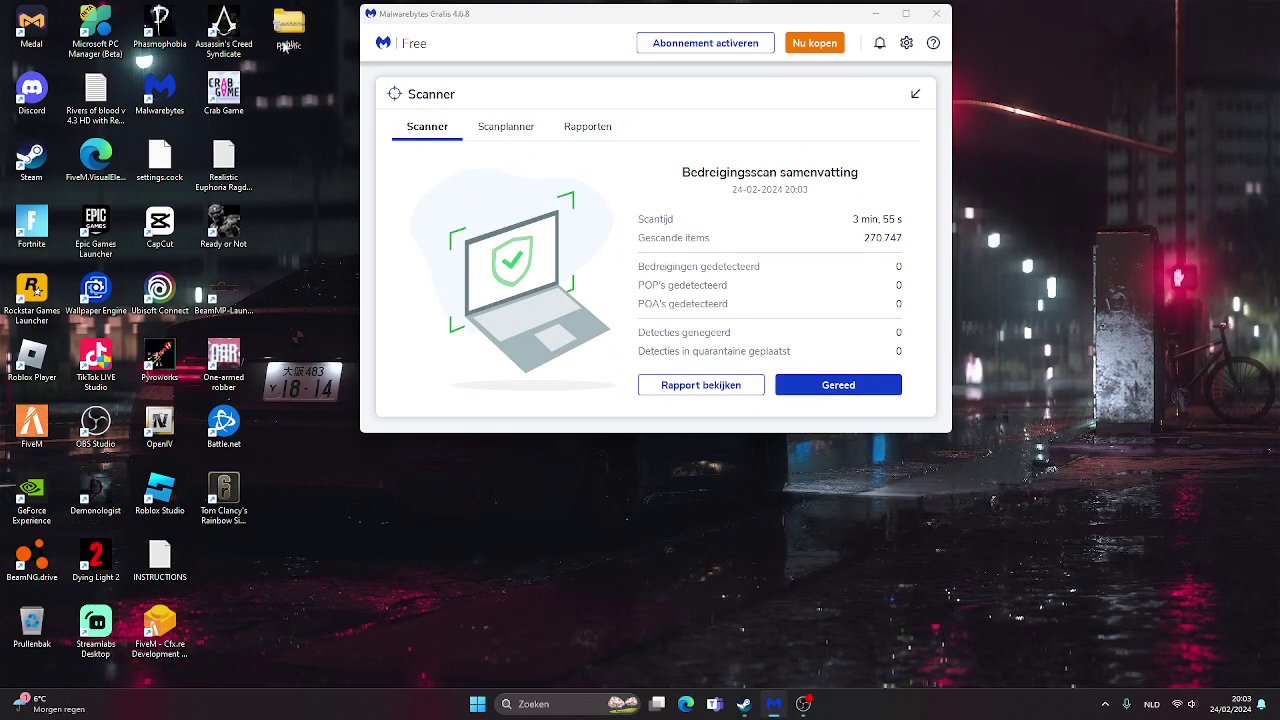
left_click(838, 385)
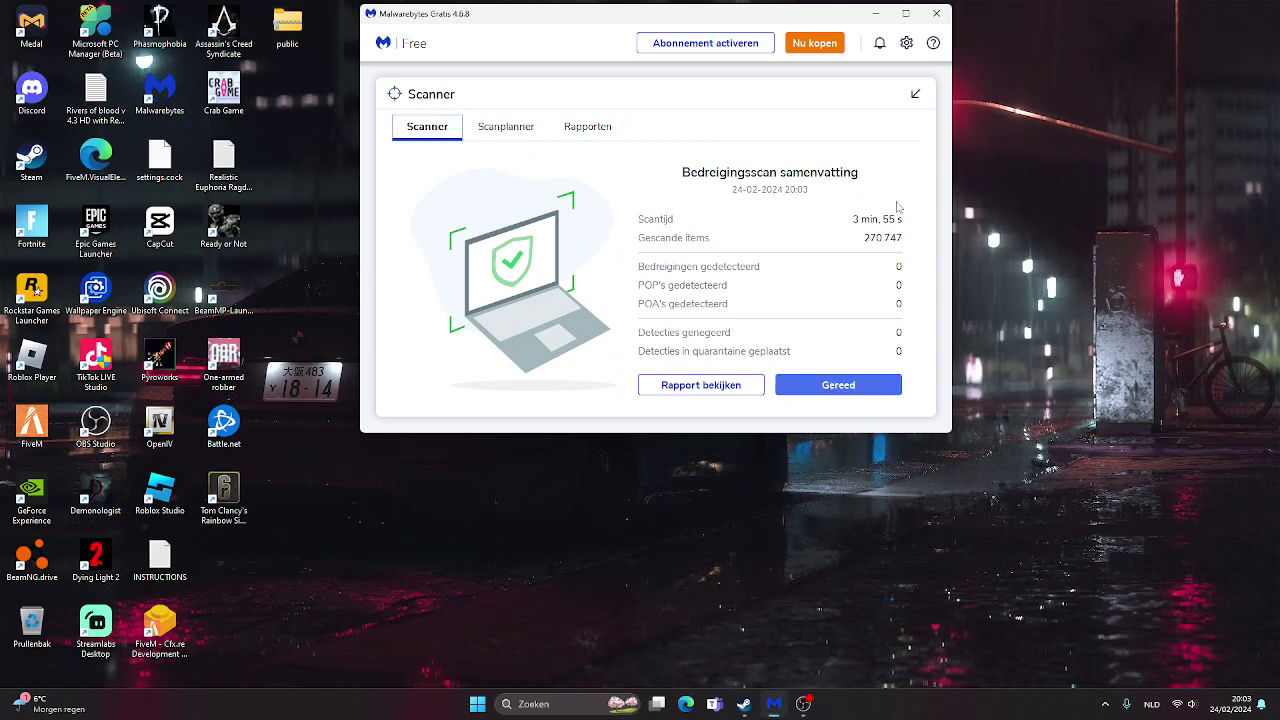
Close the Malwarebytes window and then the Edge browser window
left_click(936, 13)
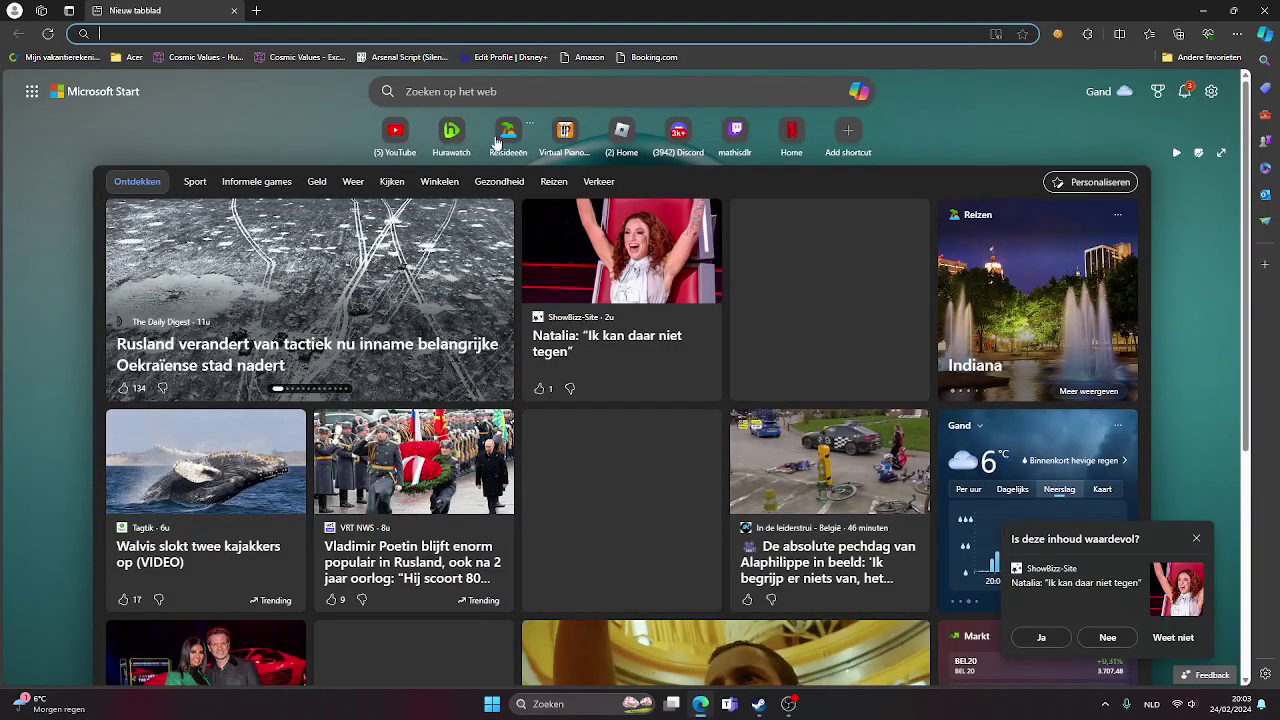
left_click(1259, 10)
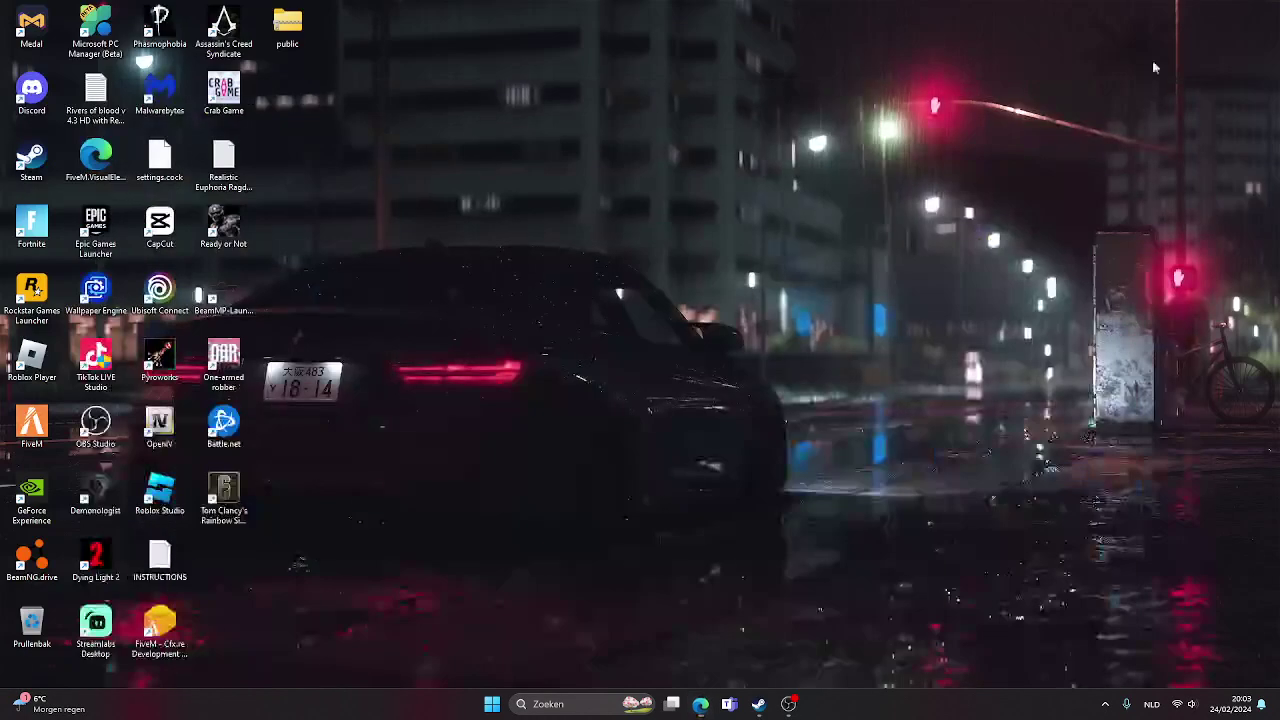